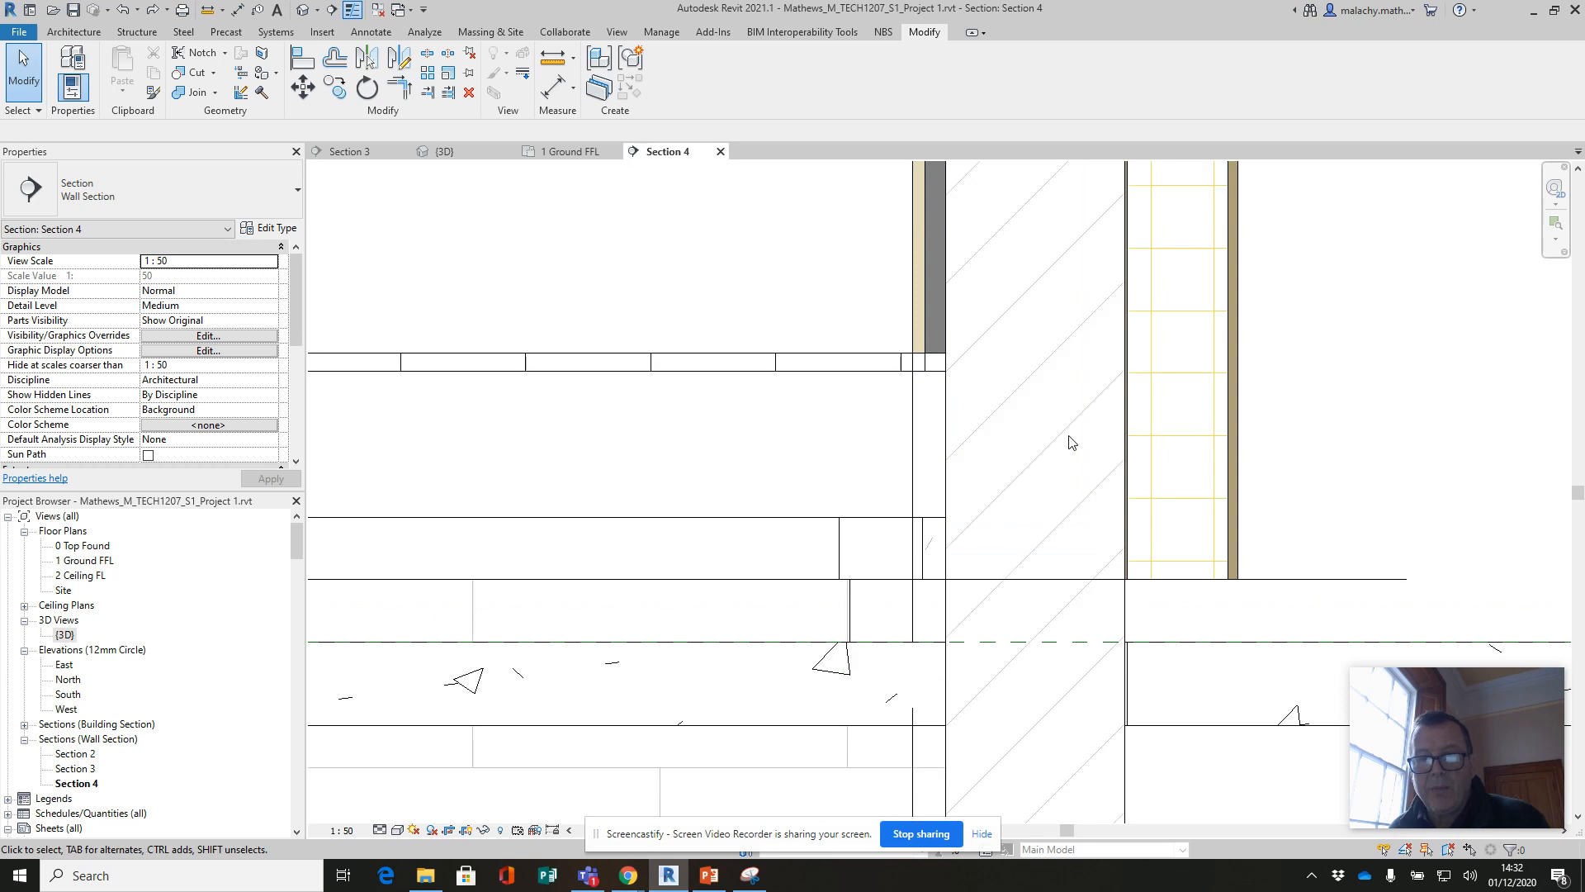
Inspect how the external wall meets the timber floor in Section 4 and Section 3, and open the 1 Ground FFL plan
left_click(1062, 459)
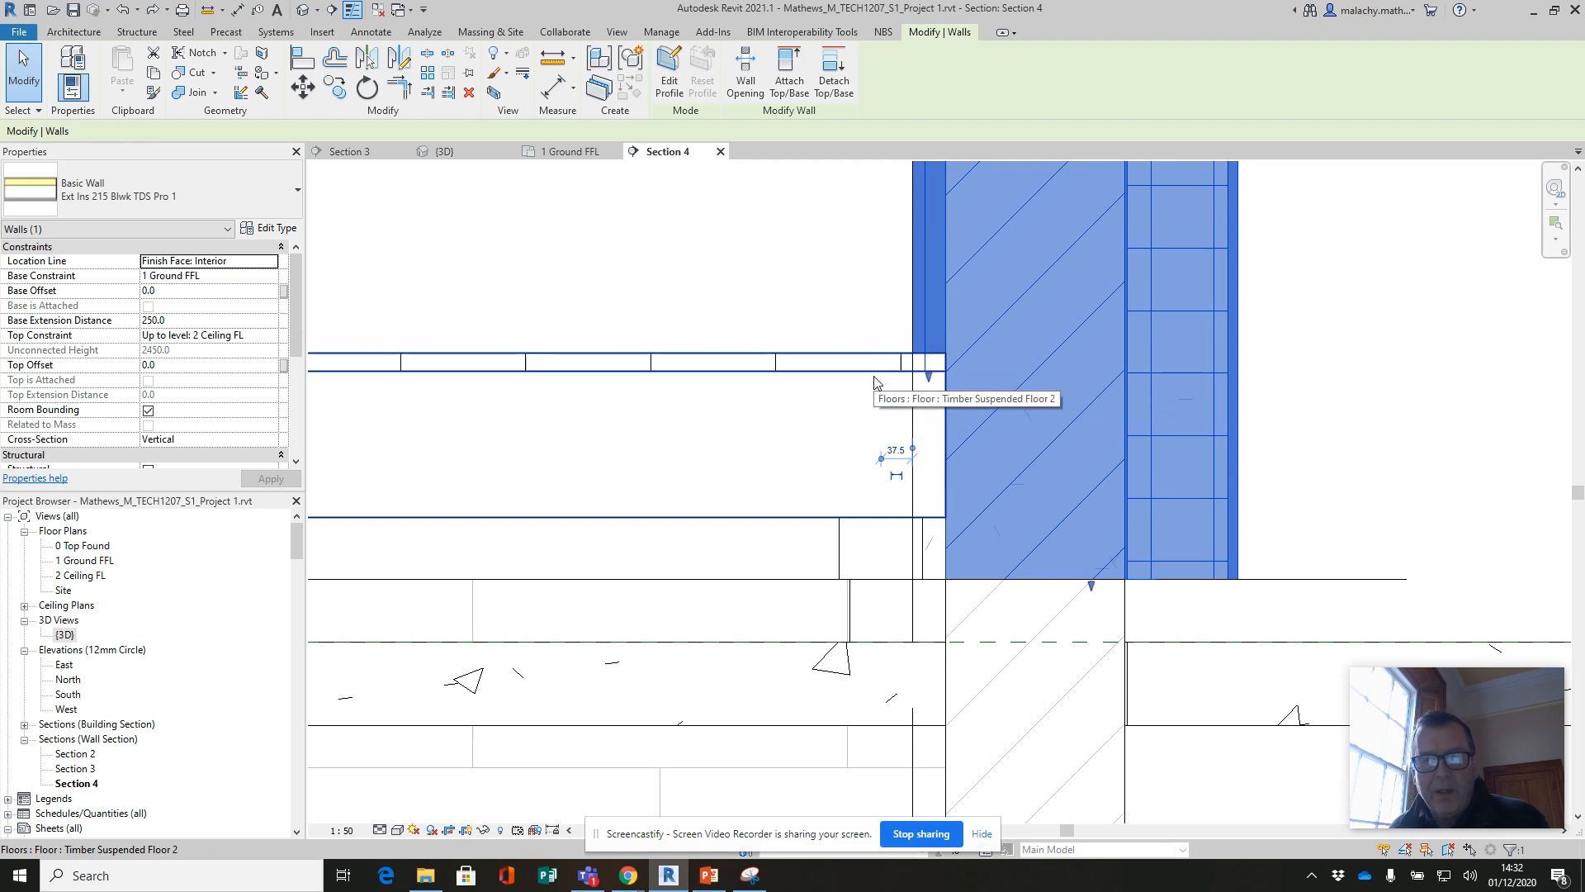
scroll(813, 446, "down", 5)
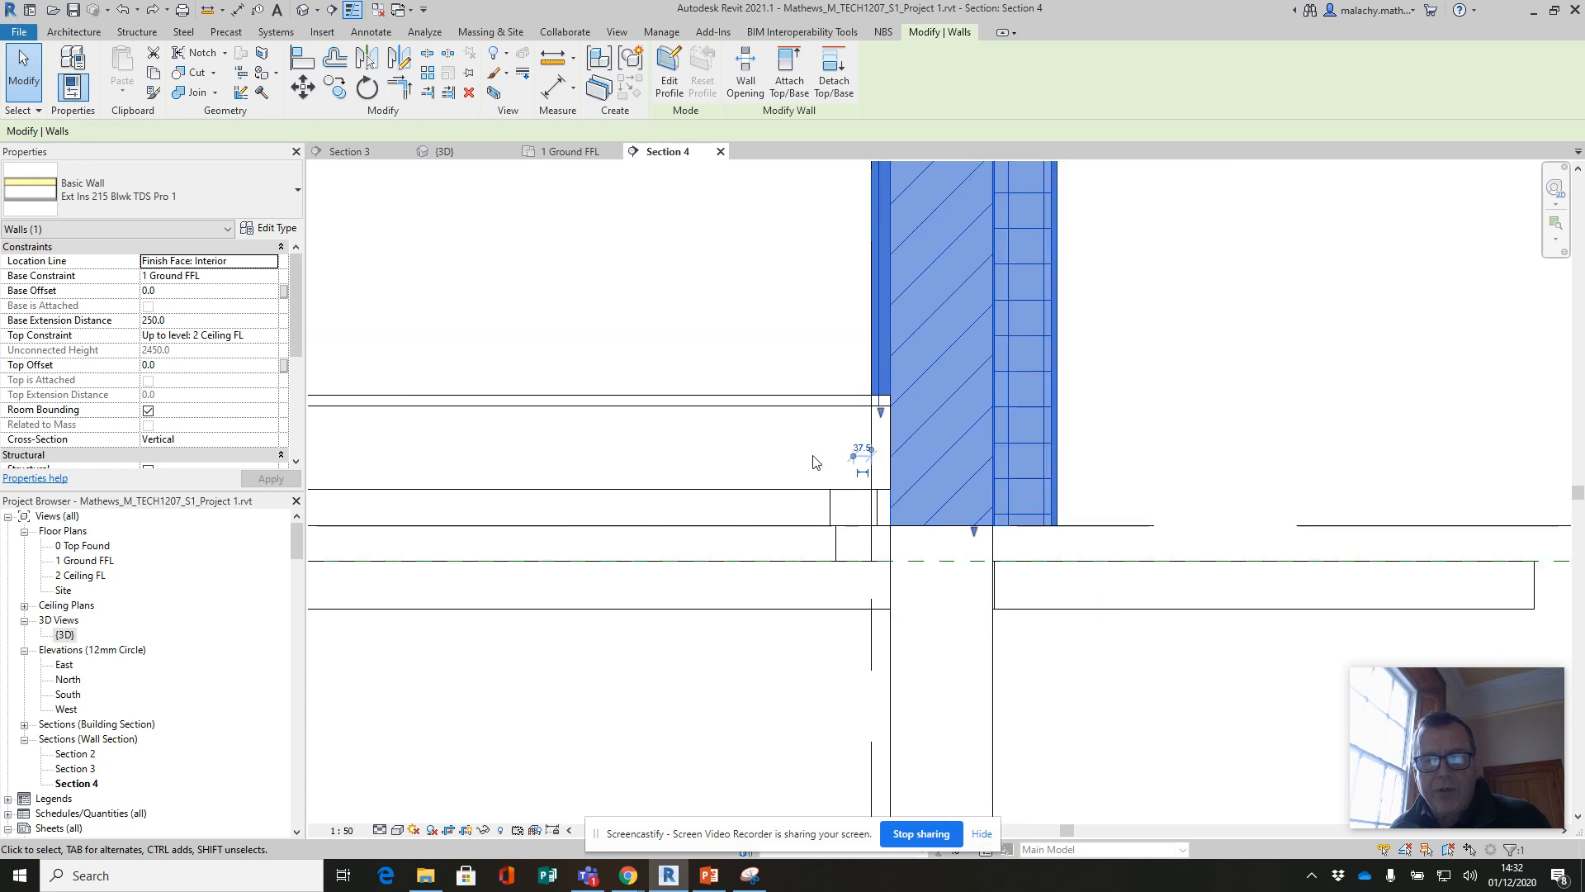
mouse_move(672, 465)
middle_mouse_down()
mouse_move(1101, 460)
mouse_move(797, 468)
middle_mouse_up()
scroll(554, 444, "up", 5)
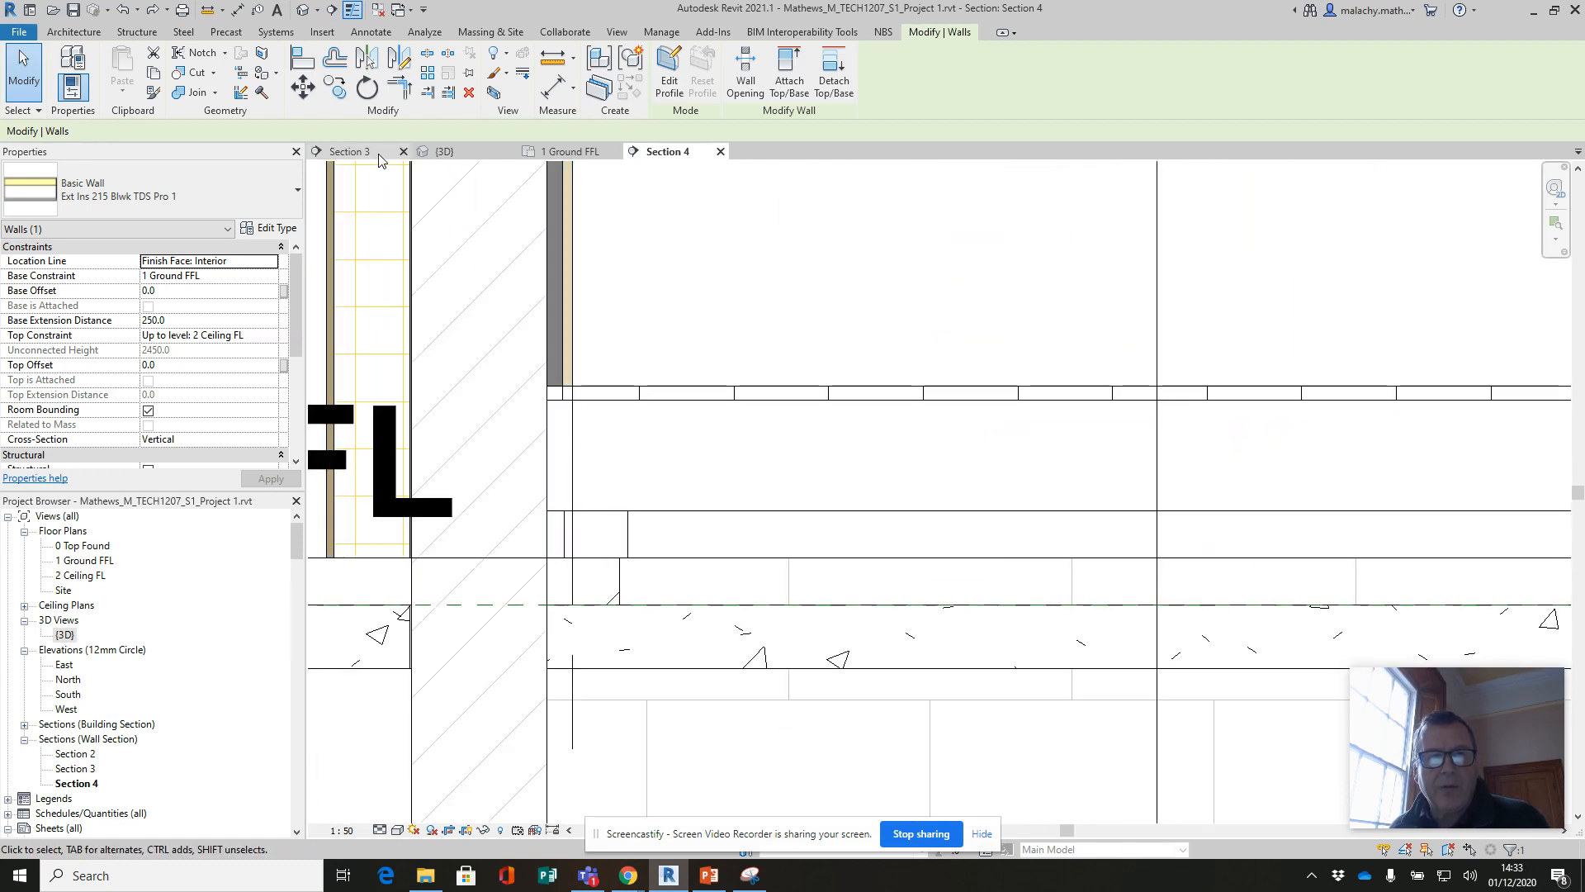
left_click(349, 151)
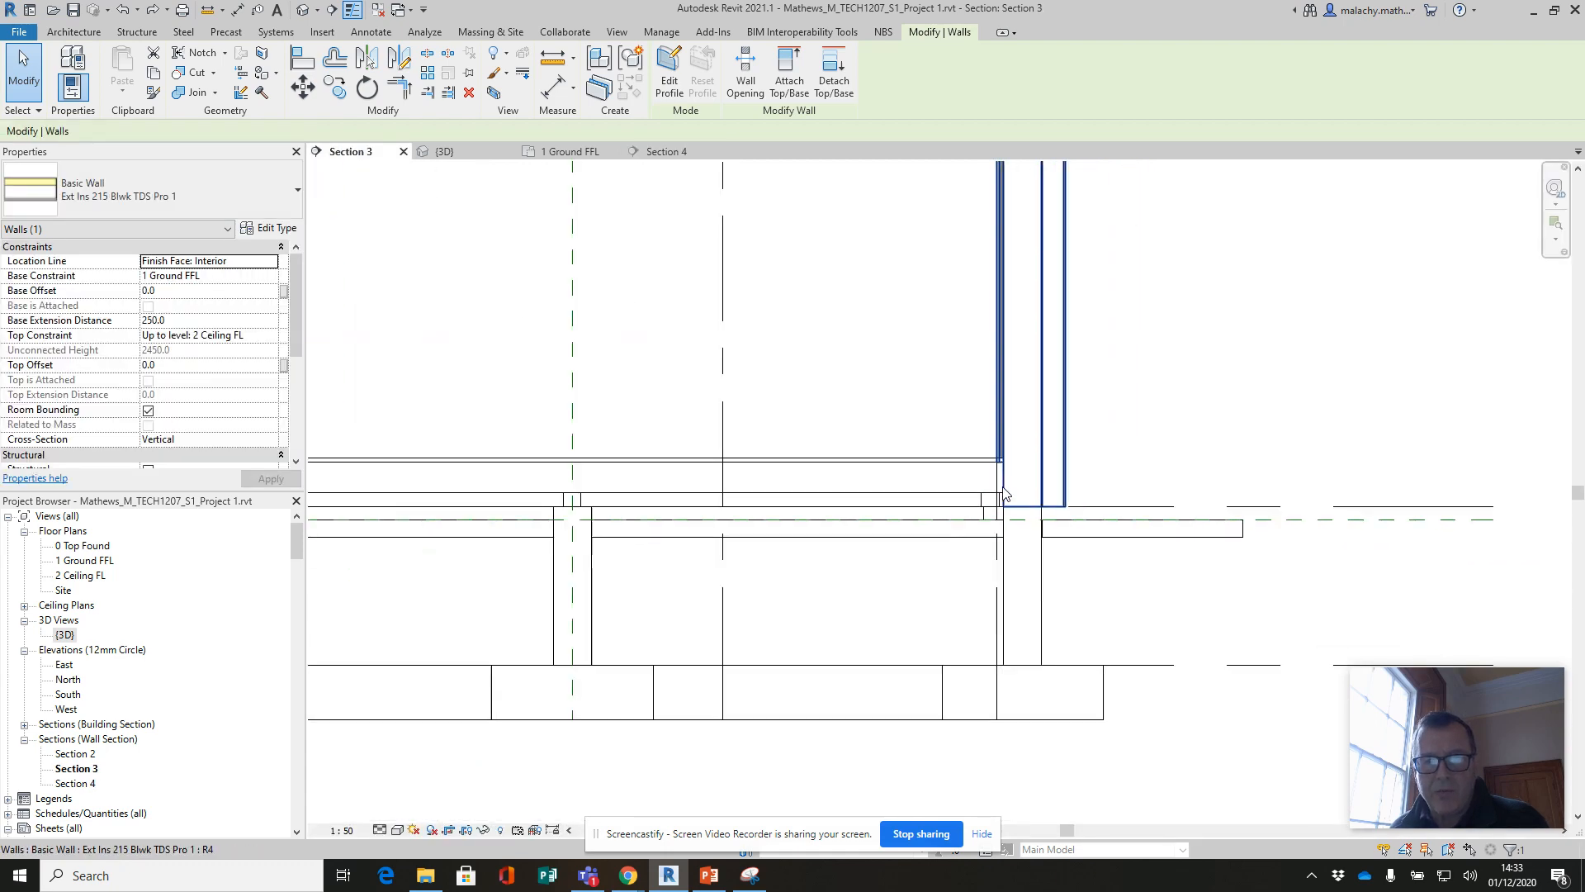
scroll(999, 476, "down", 2)
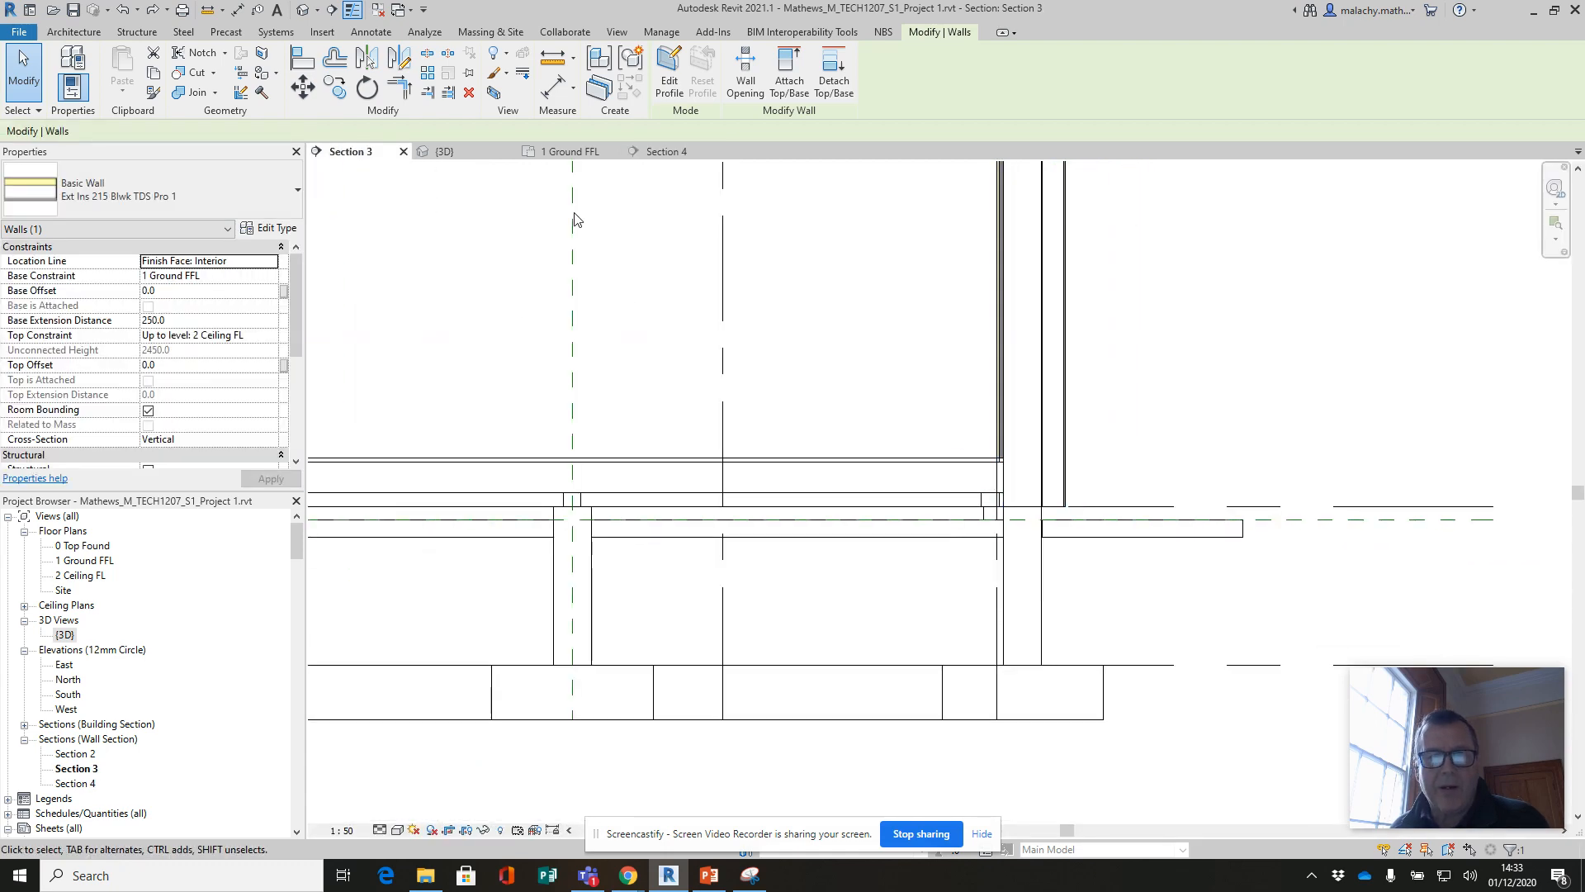
left_click(576, 153)
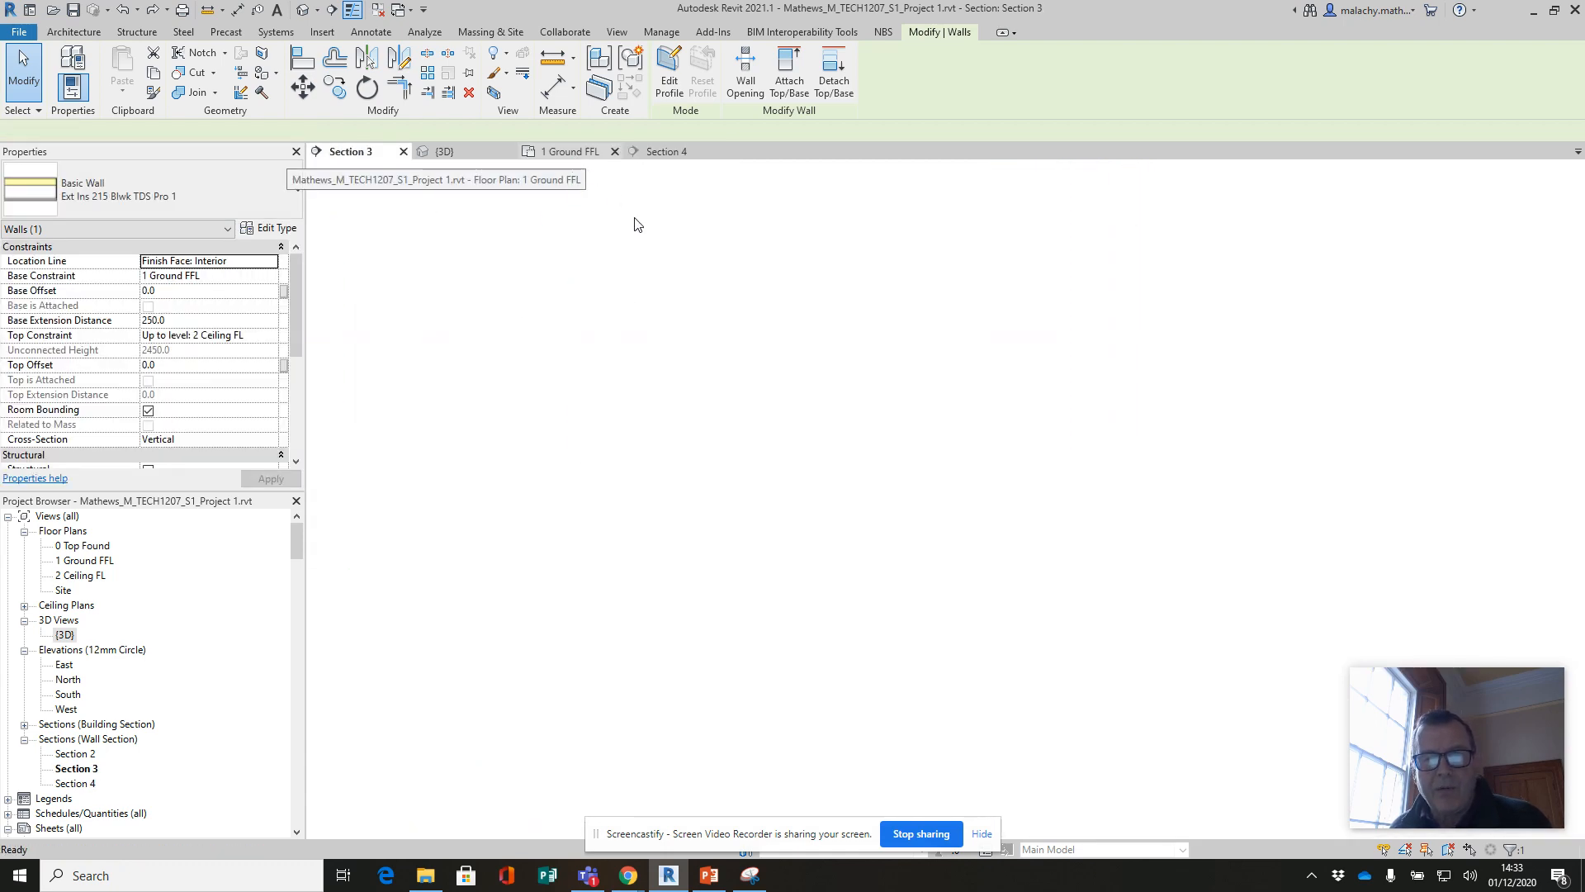
left_click(1384, 520)
scroll(1205, 386, "up", 1)
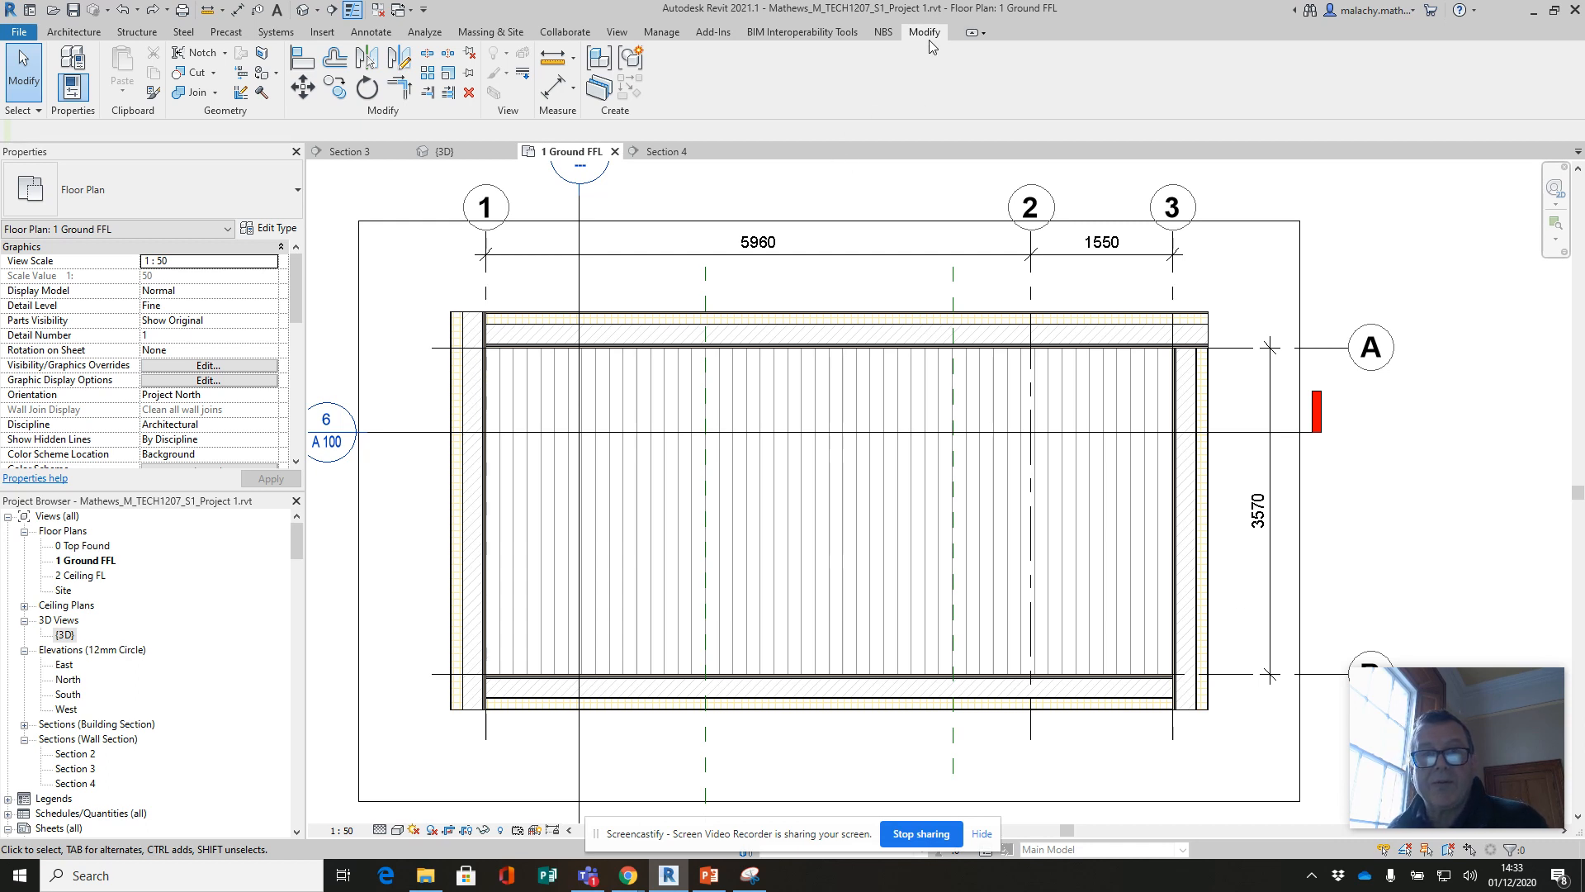
Dismiss the save reminder and use Wall Joins to set the corner at grids 1 and A to Square off
left_click(239, 93)
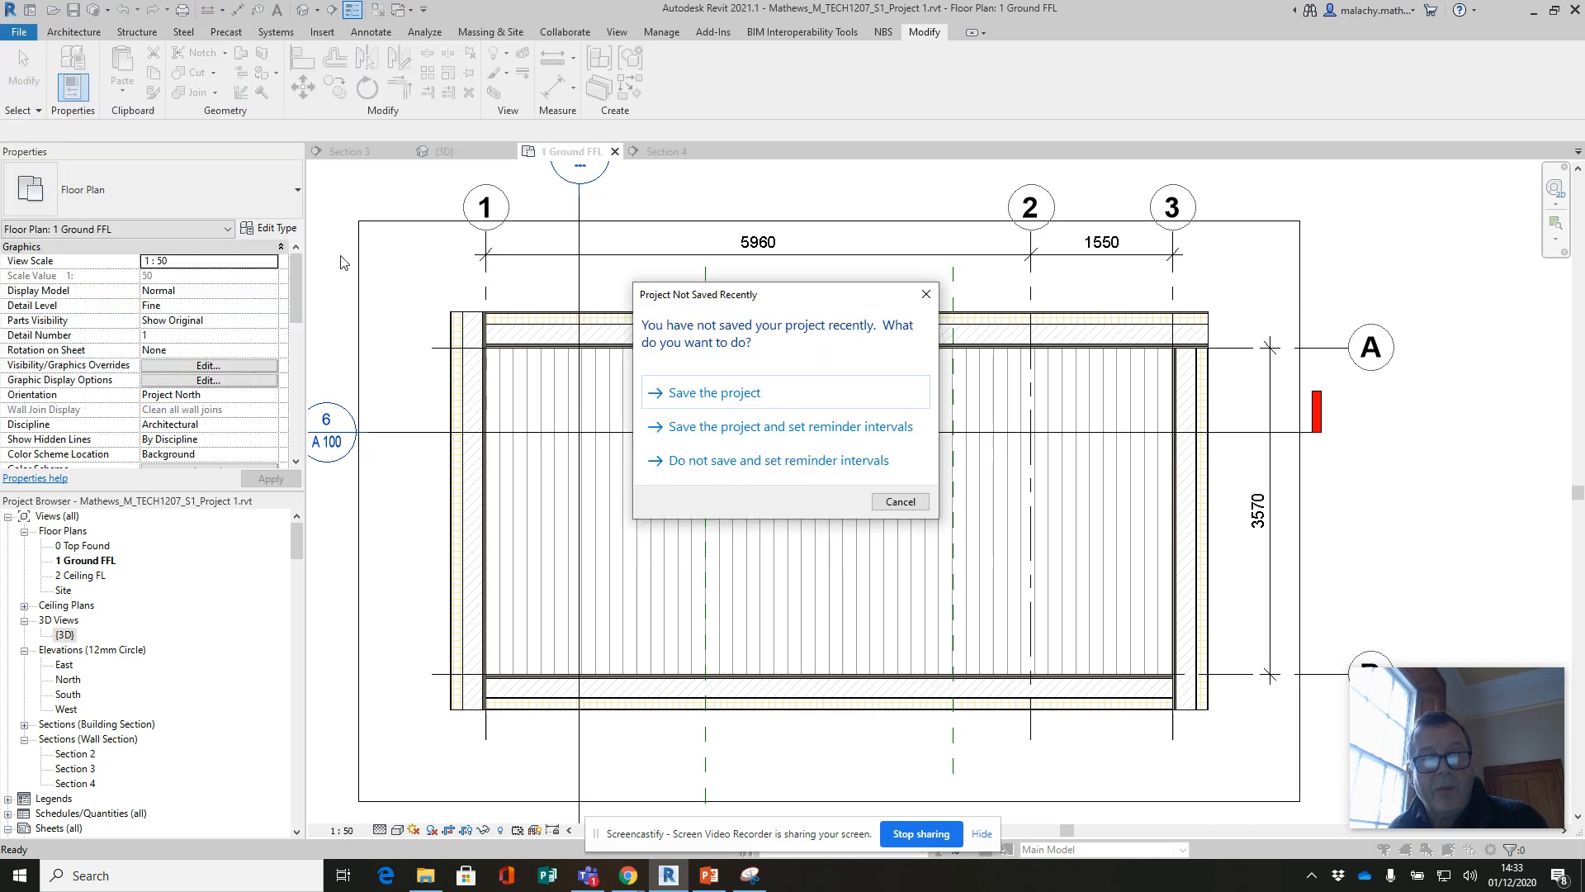
left_click(900, 501)
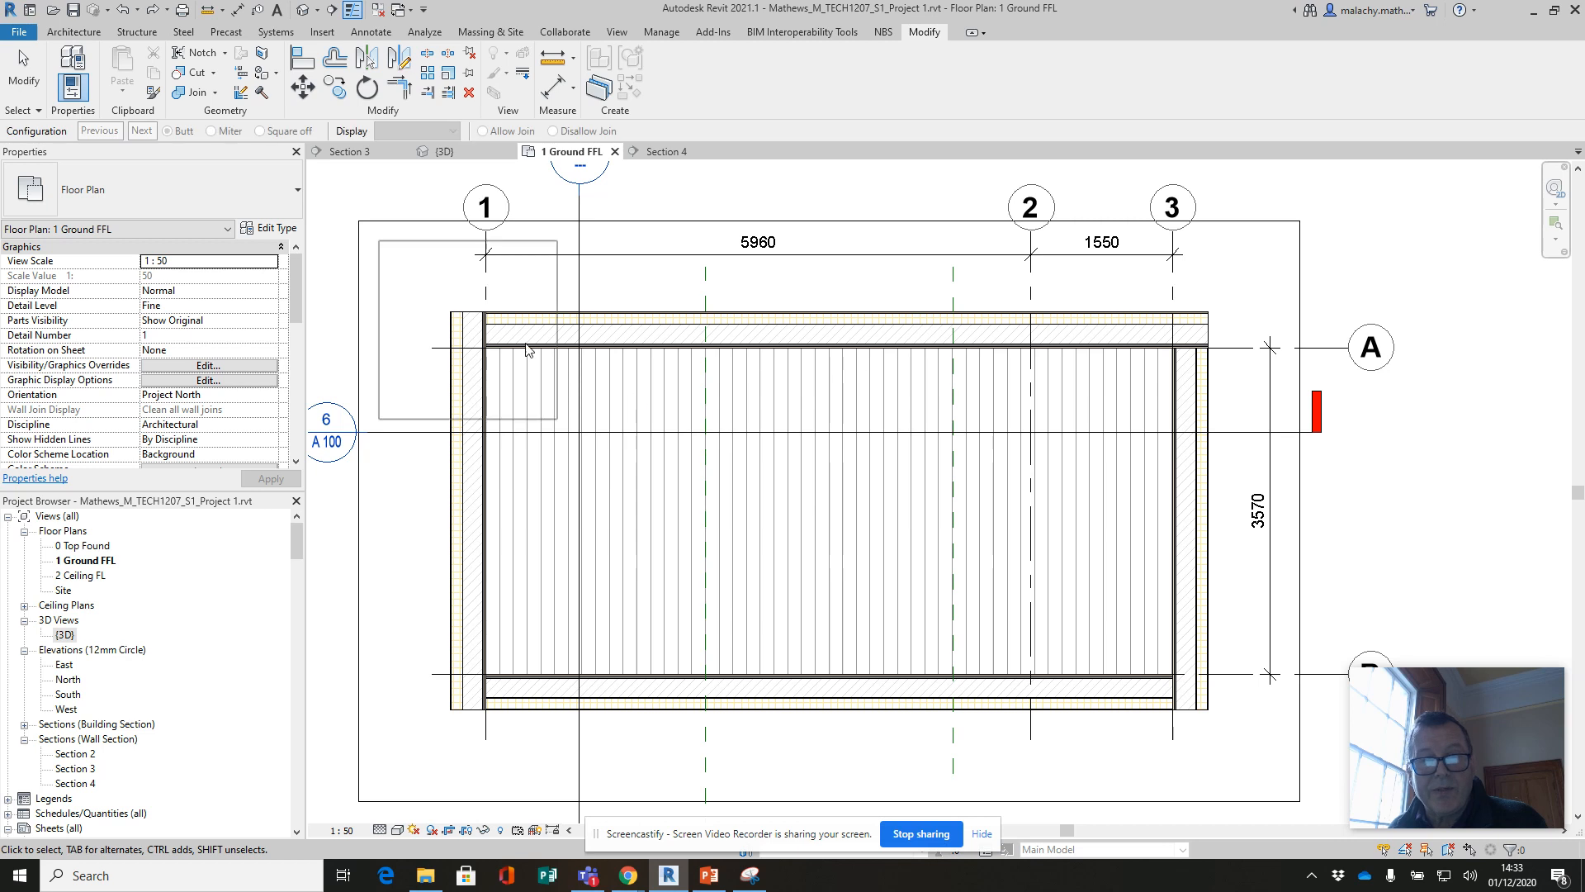
left_click(469, 356)
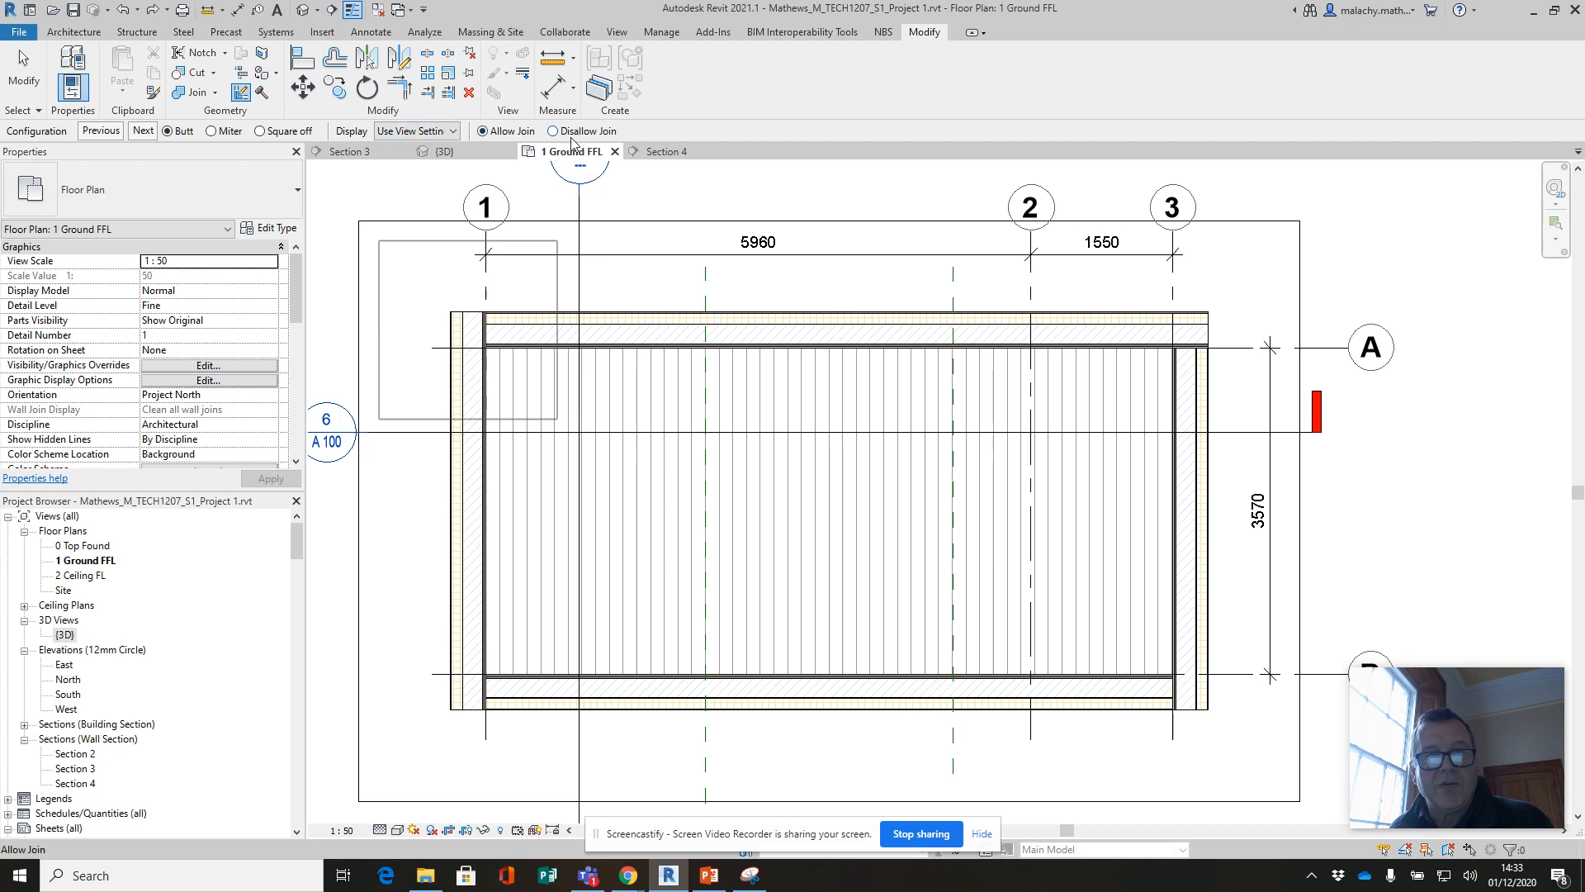
left_click(143, 132)
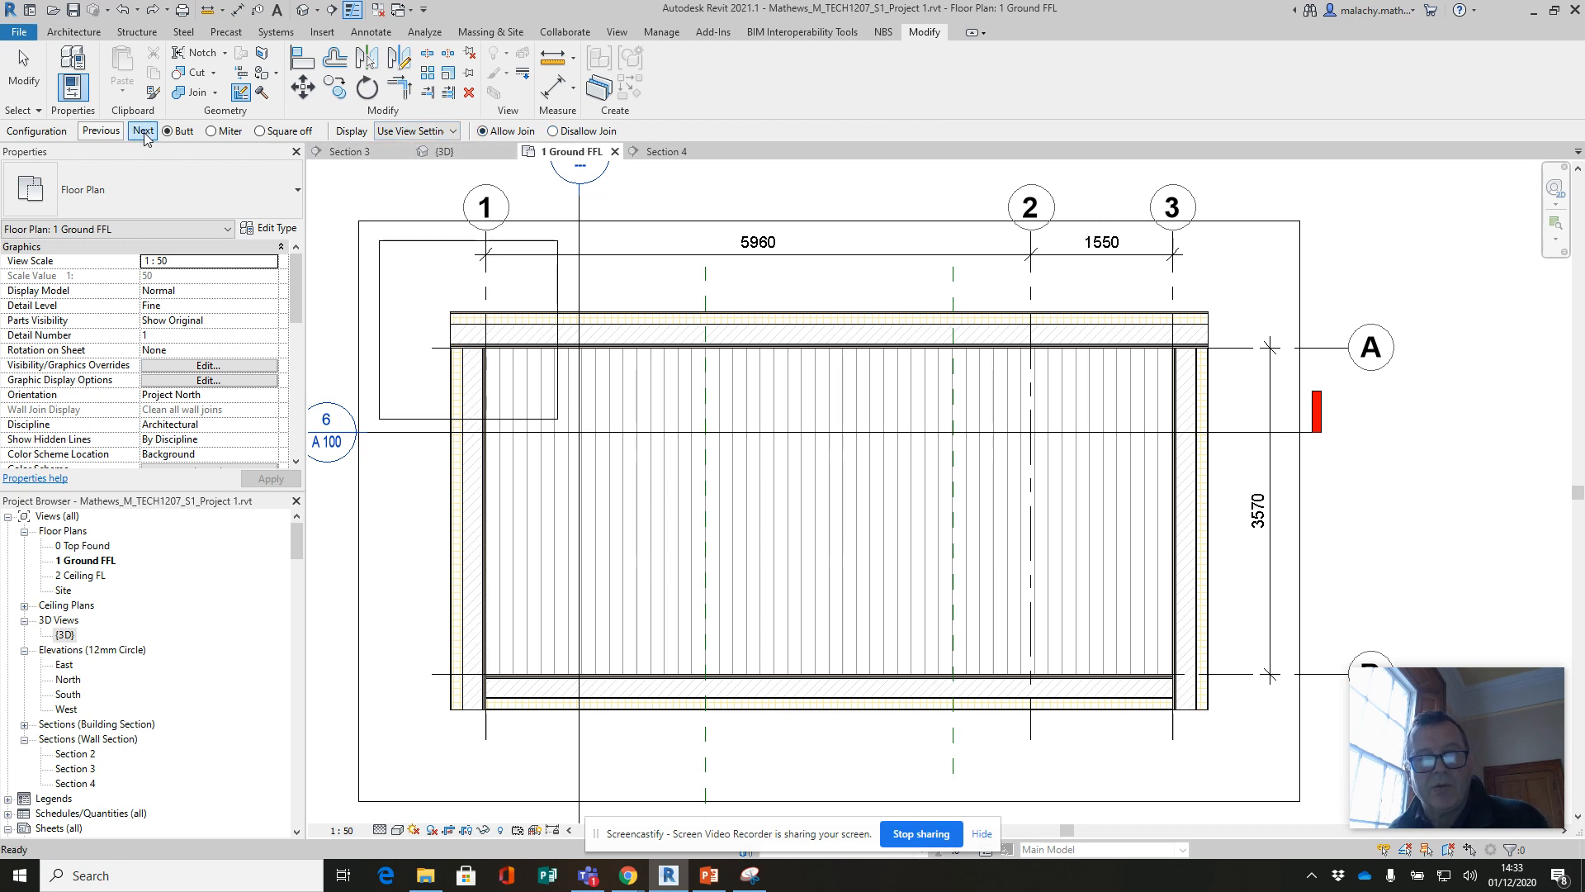
left_click(143, 132)
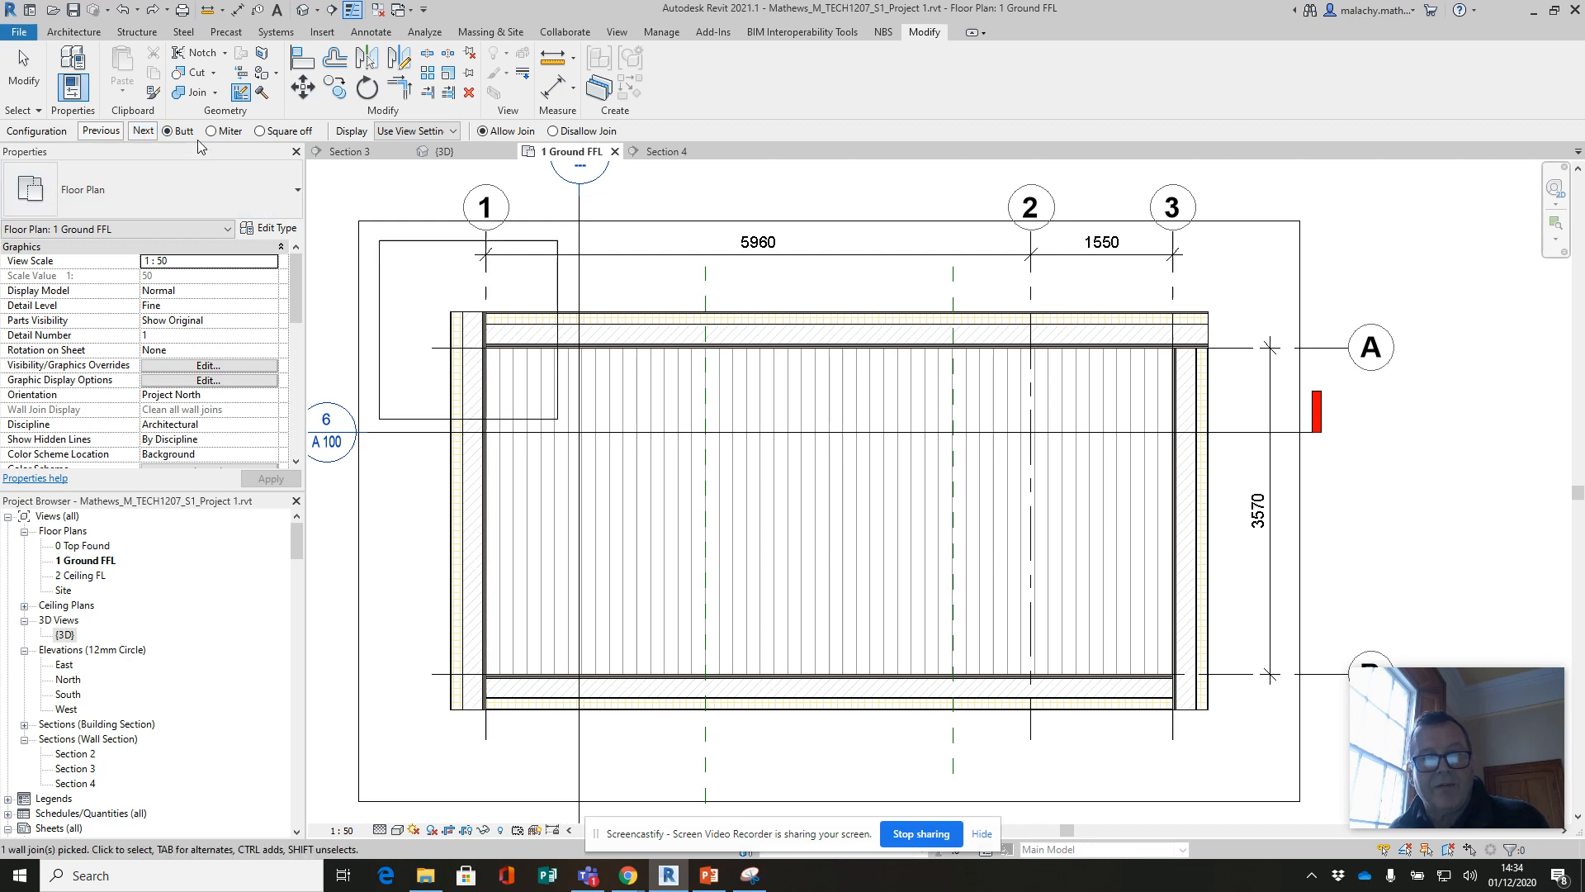
left_click(260, 130)
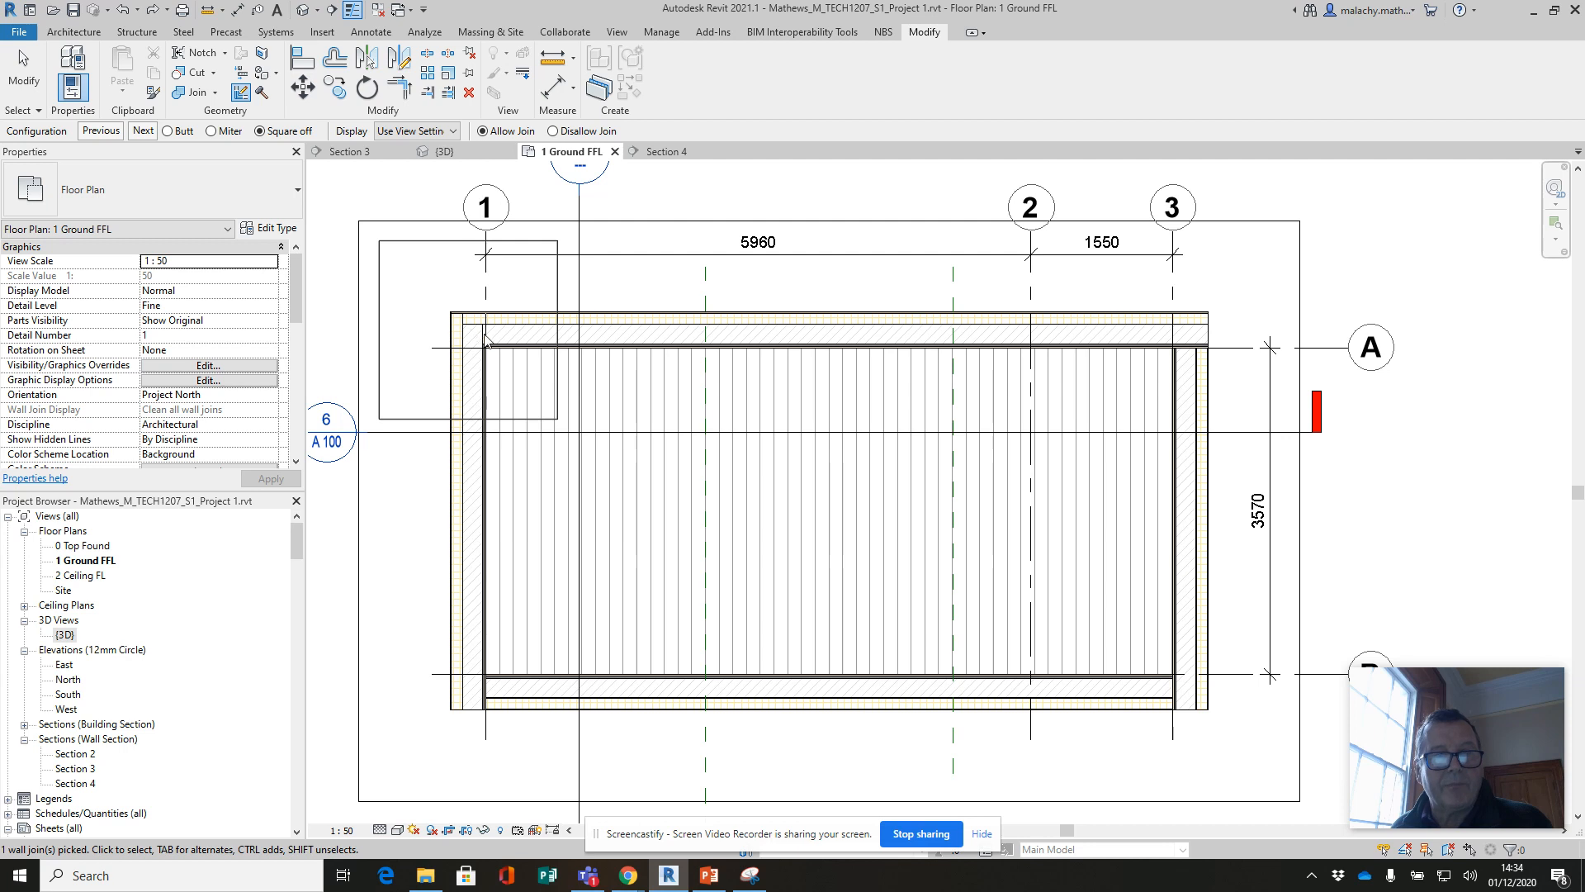
Set the wall joins at the grid 3/A and grid 3/B corners to Square off
left_click(1180, 347)
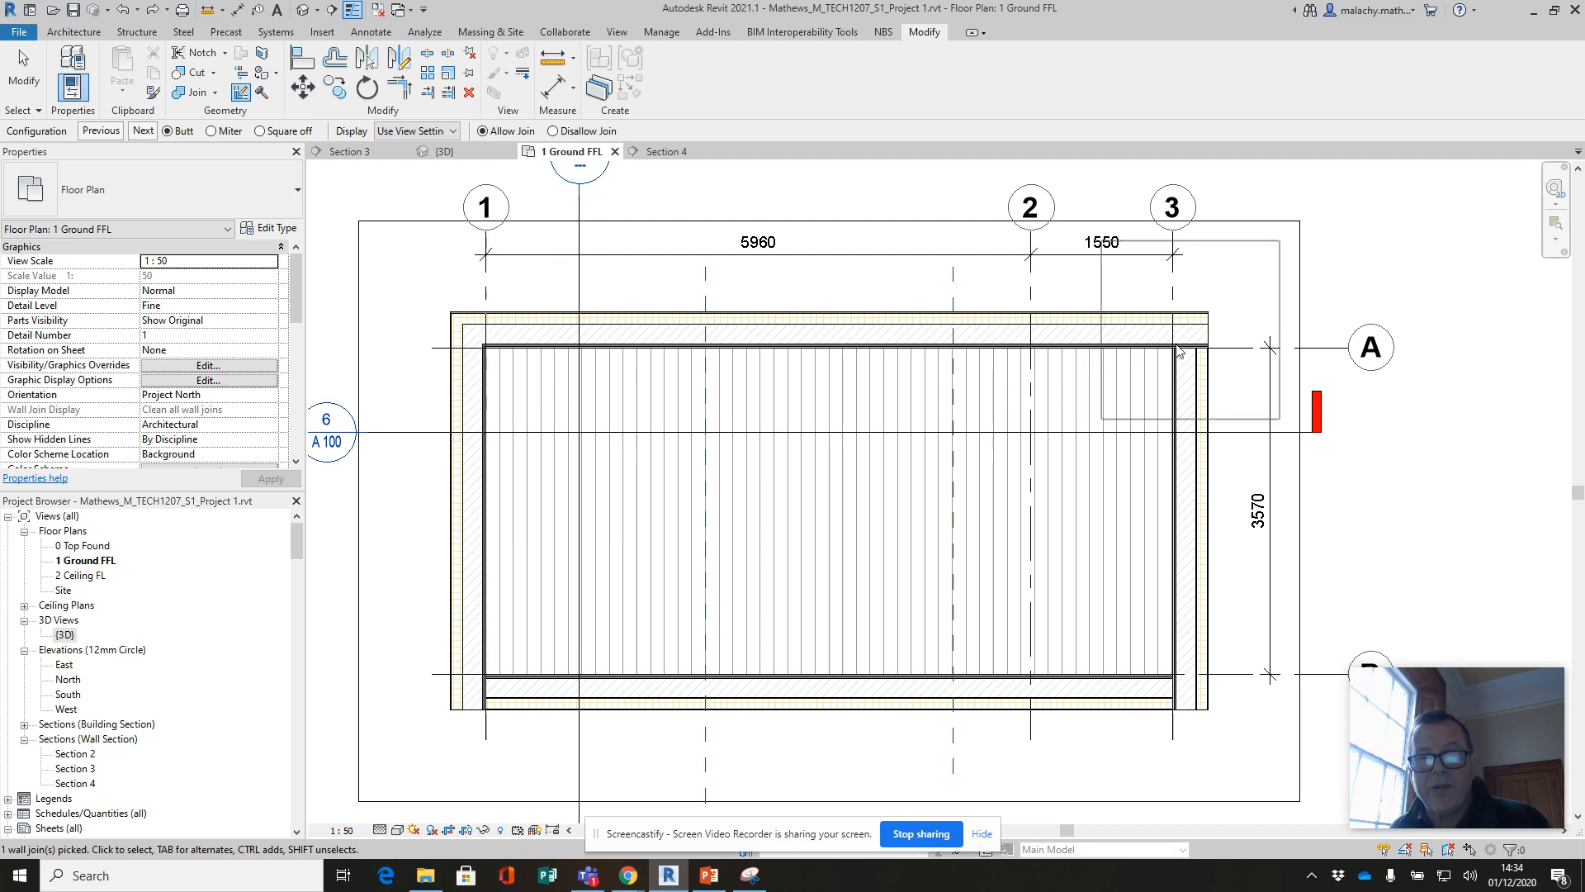
left_click(260, 131)
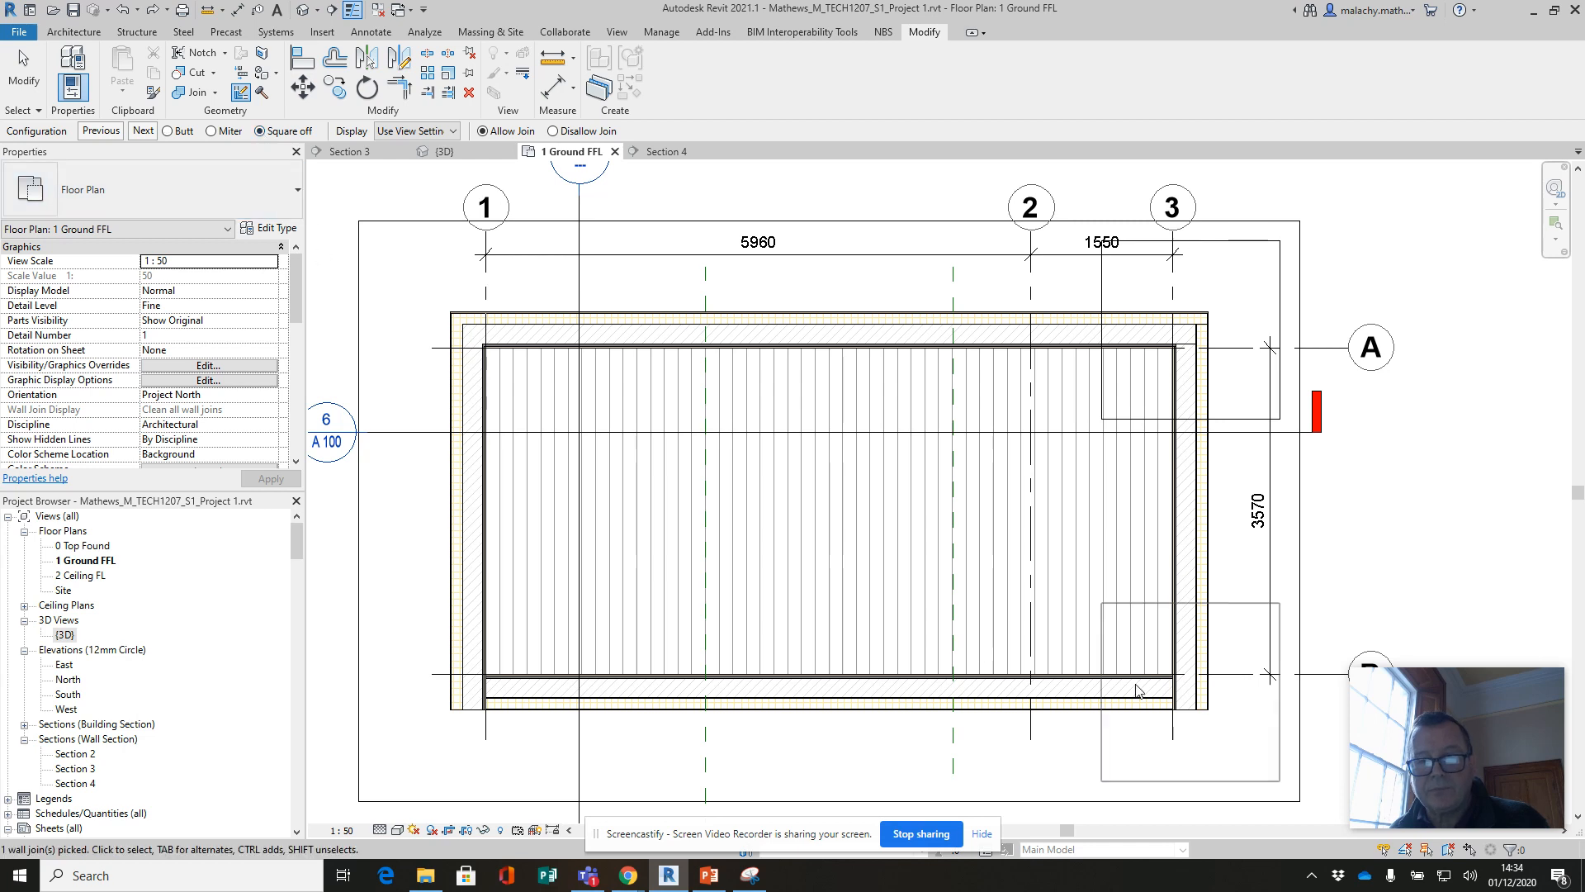
left_click(1186, 691)
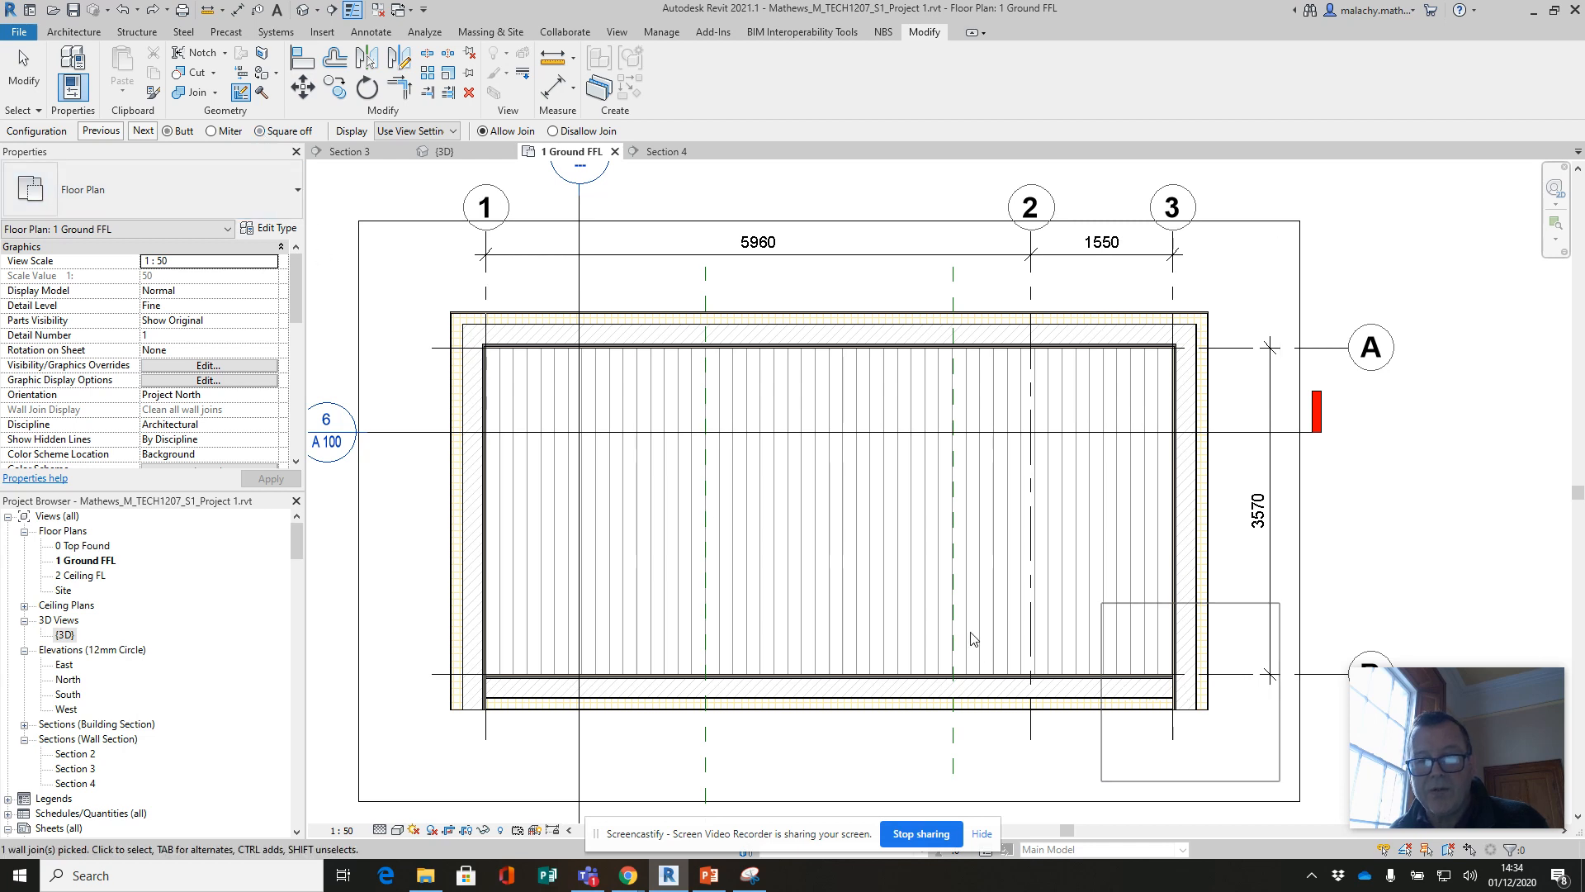
left_click(261, 131)
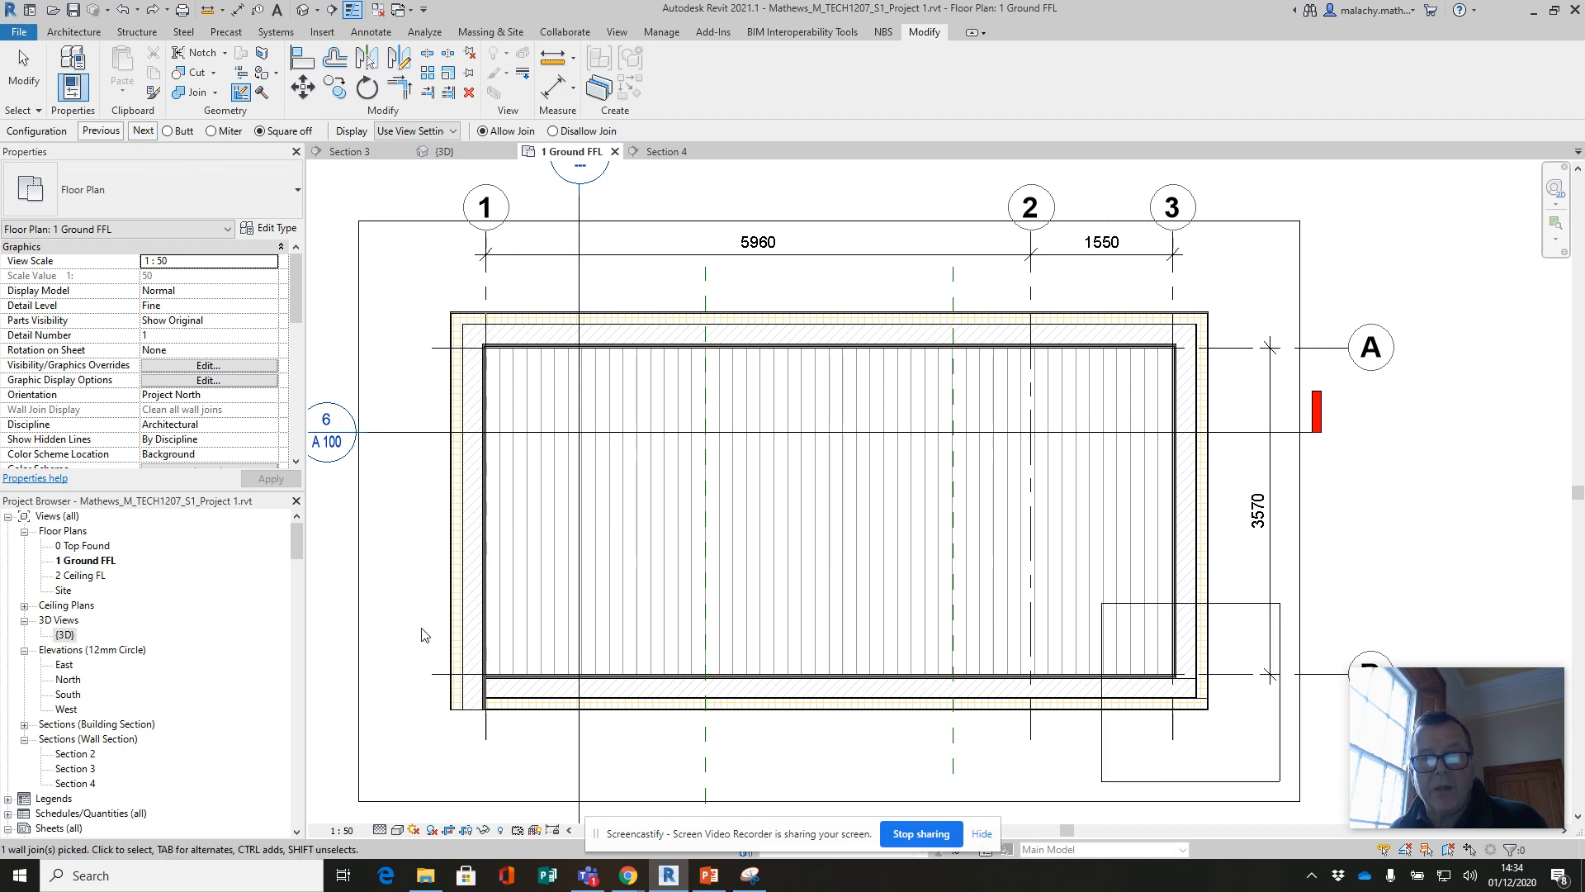
Set the wall join at the corner of grid 1 and the lower 5960-side wall to Square off and deselect it
left_click(468, 670)
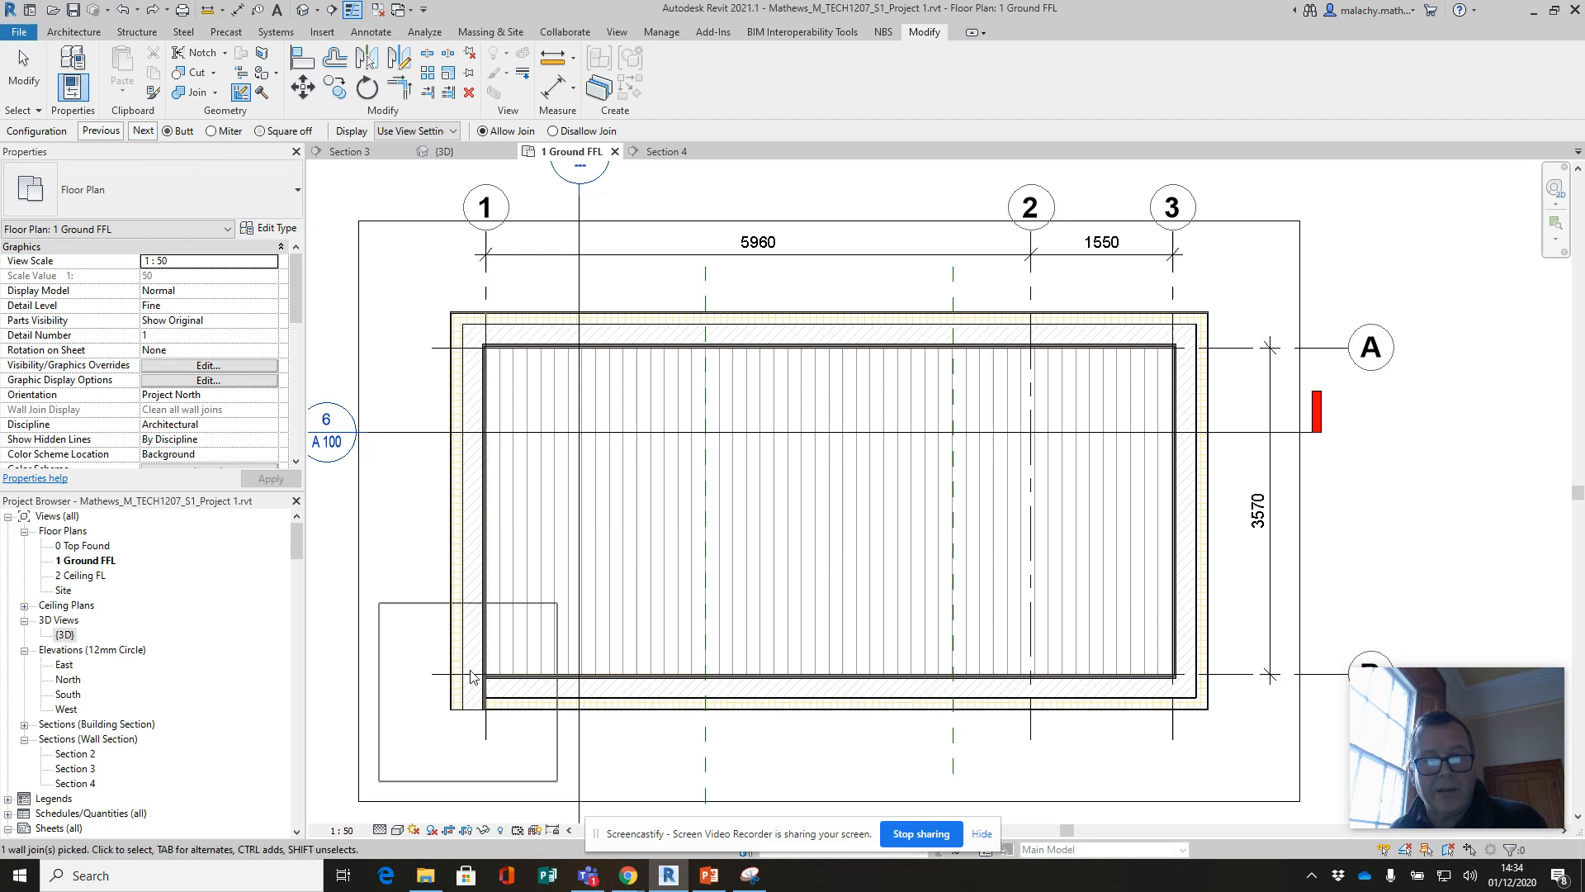
left_click(143, 131)
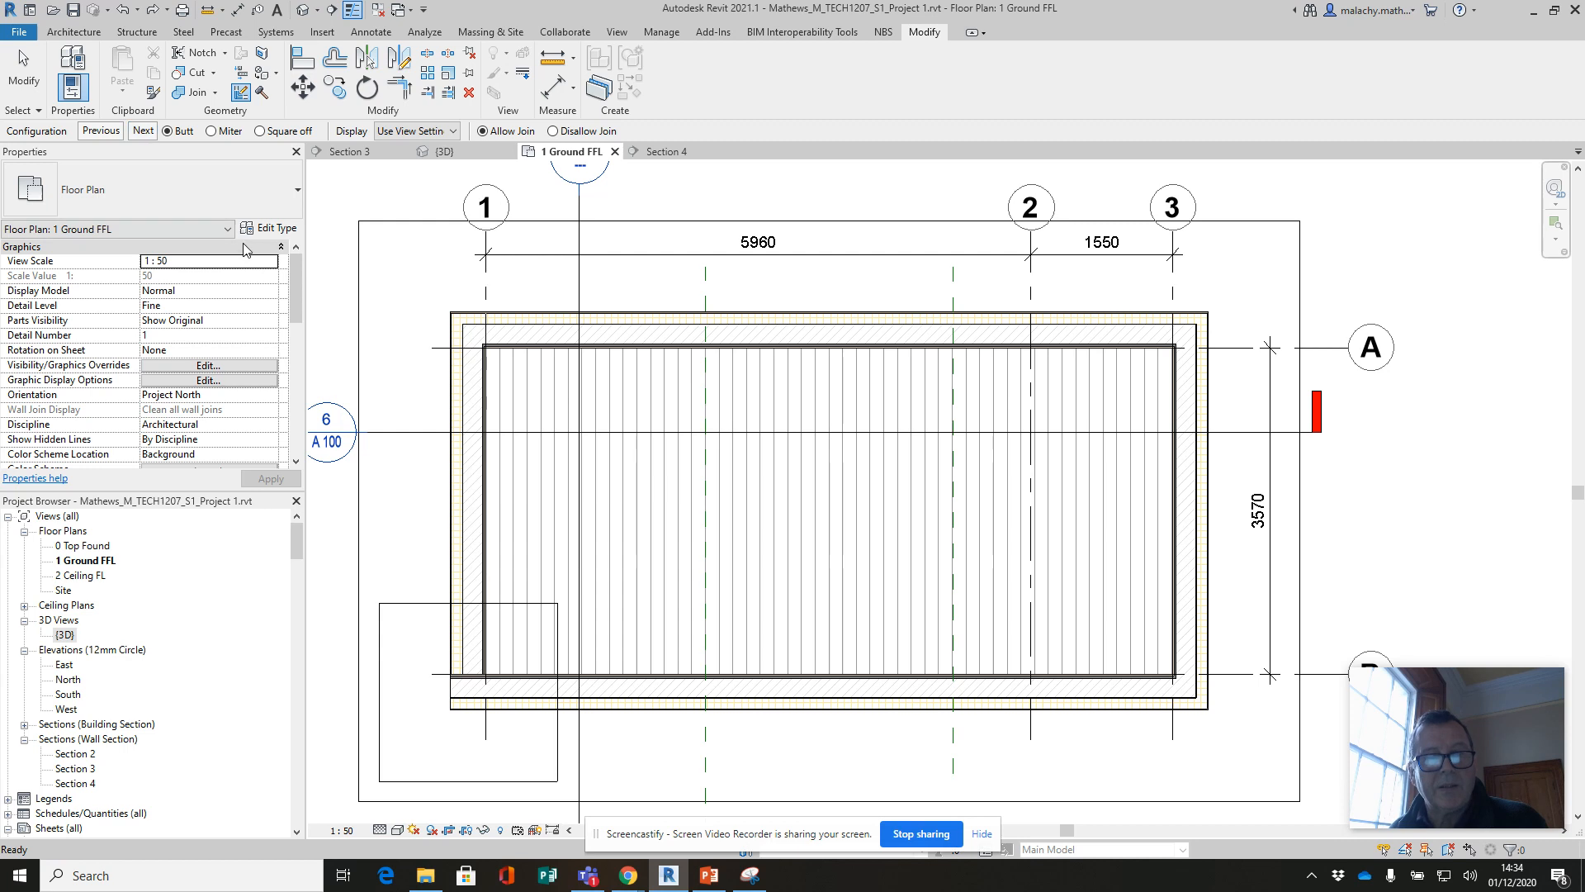
left_click(260, 132)
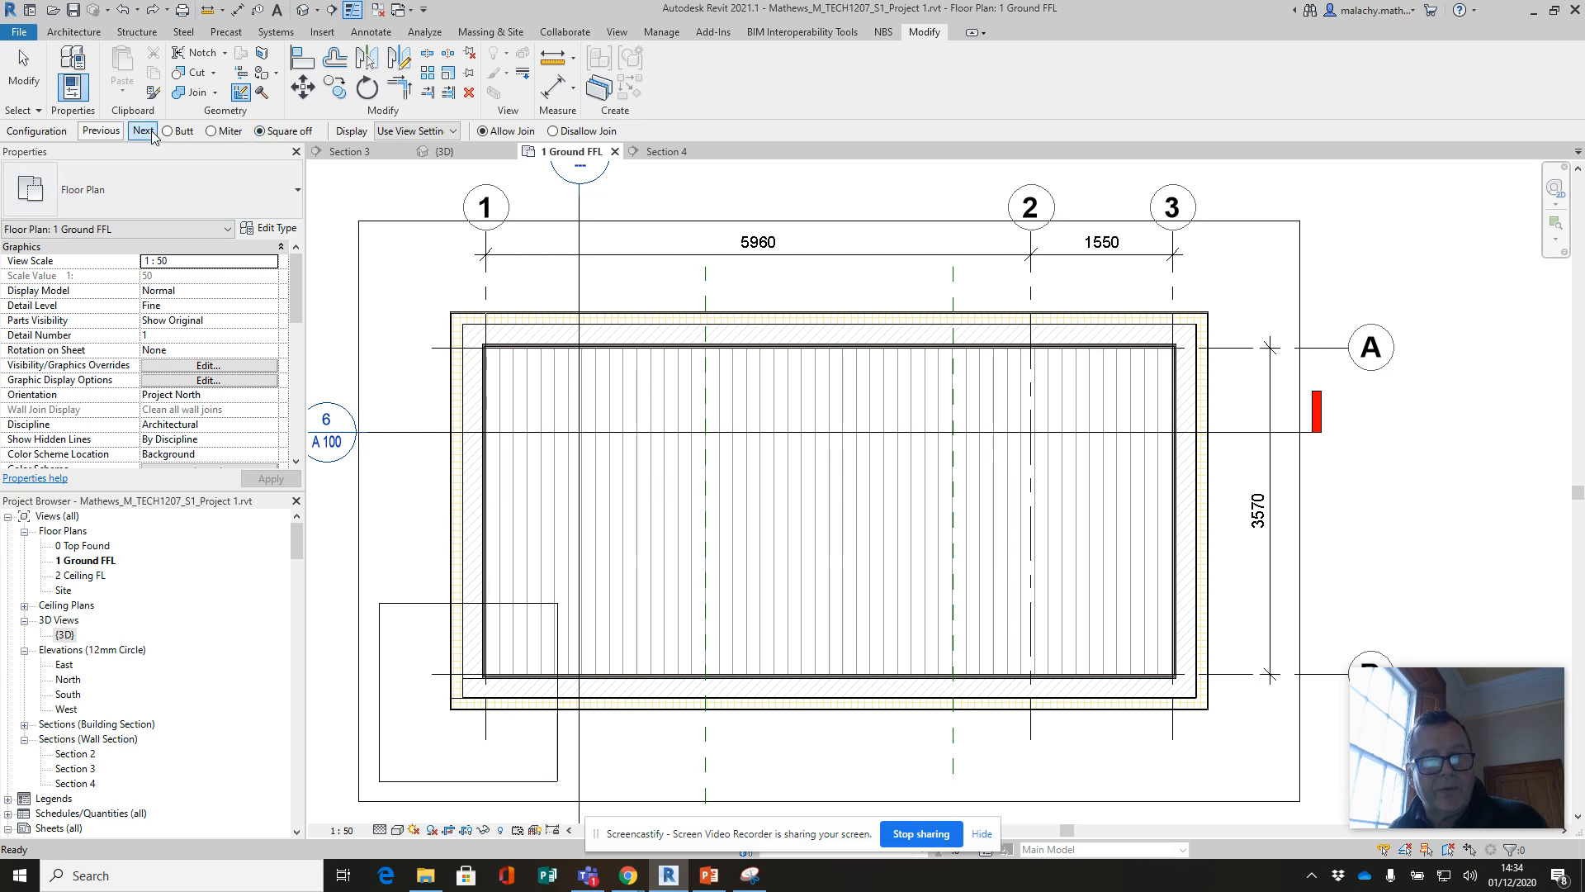
left_click(406, 405)
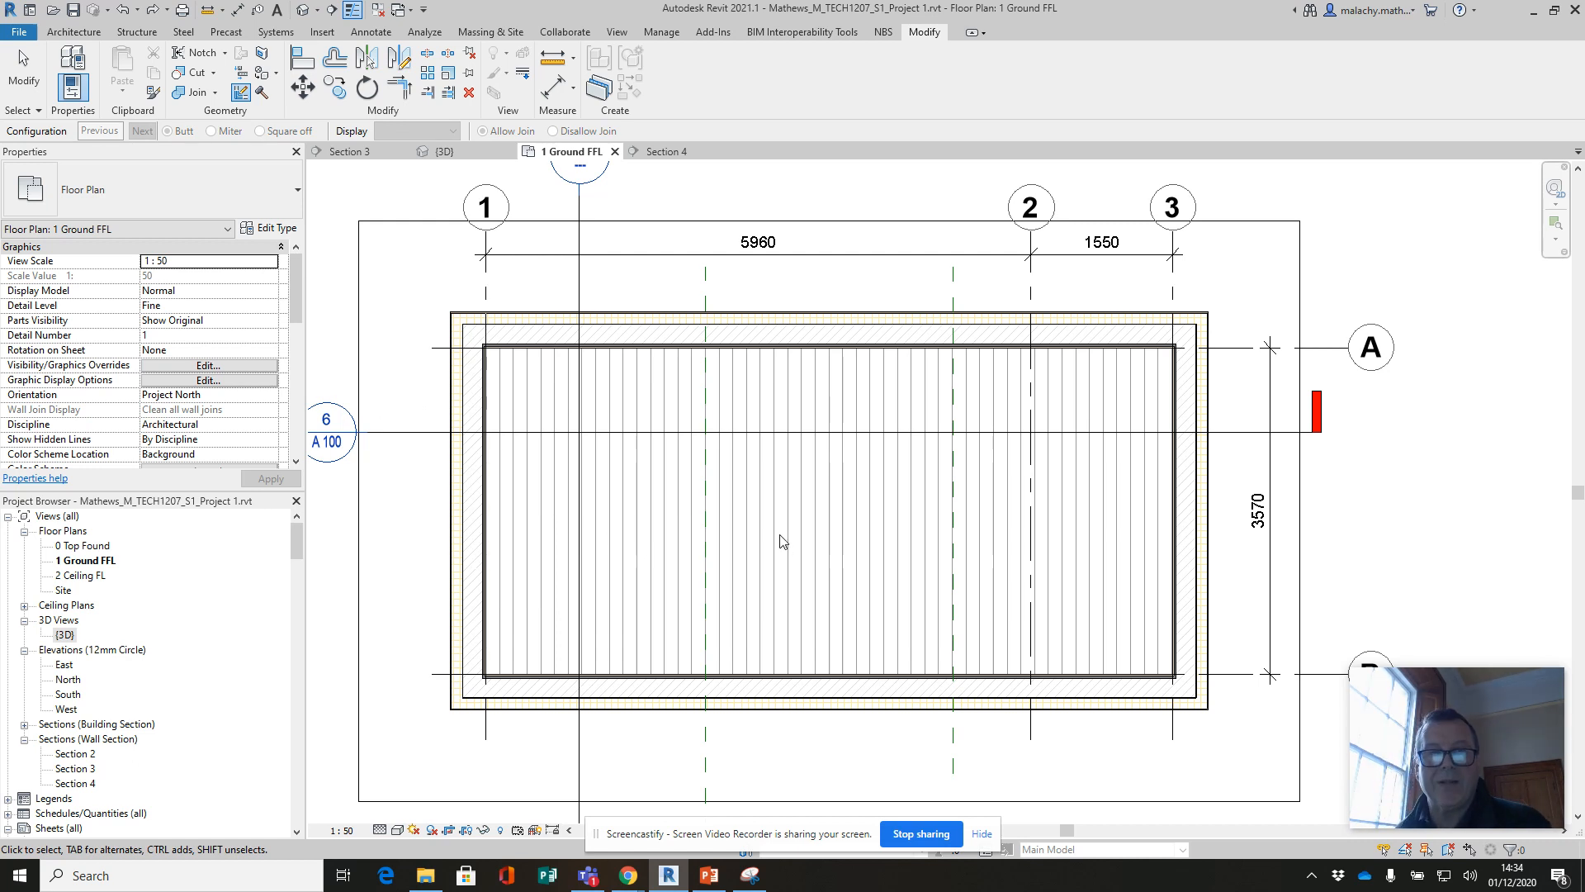
In the 3D view, change the wall join at the back-left corner of the building to Miter
left_click(476, 158)
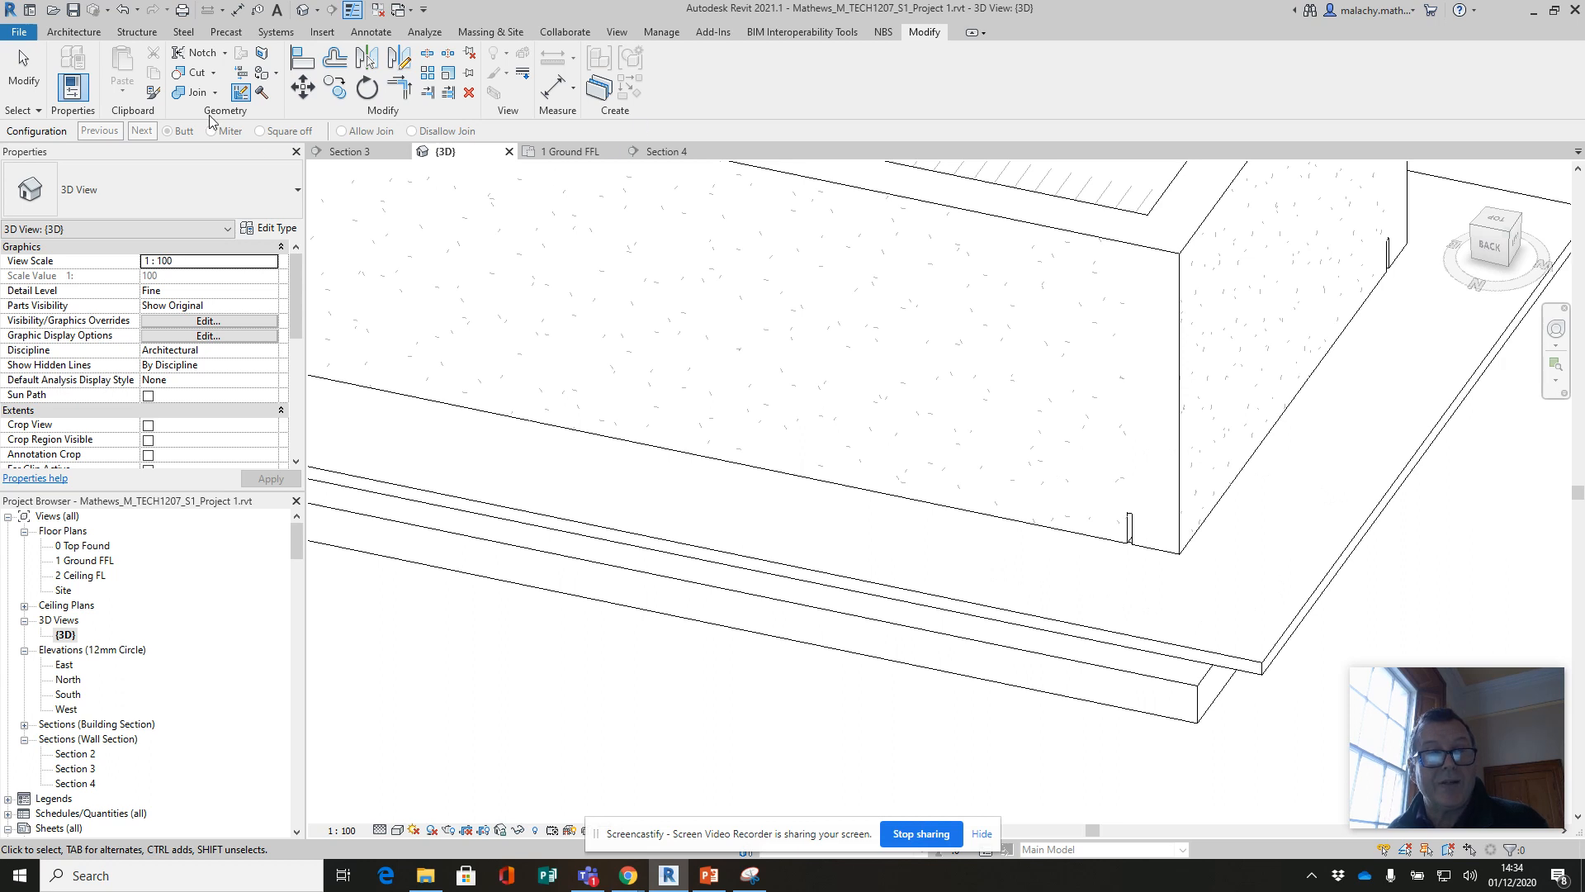
left_click(1160, 561)
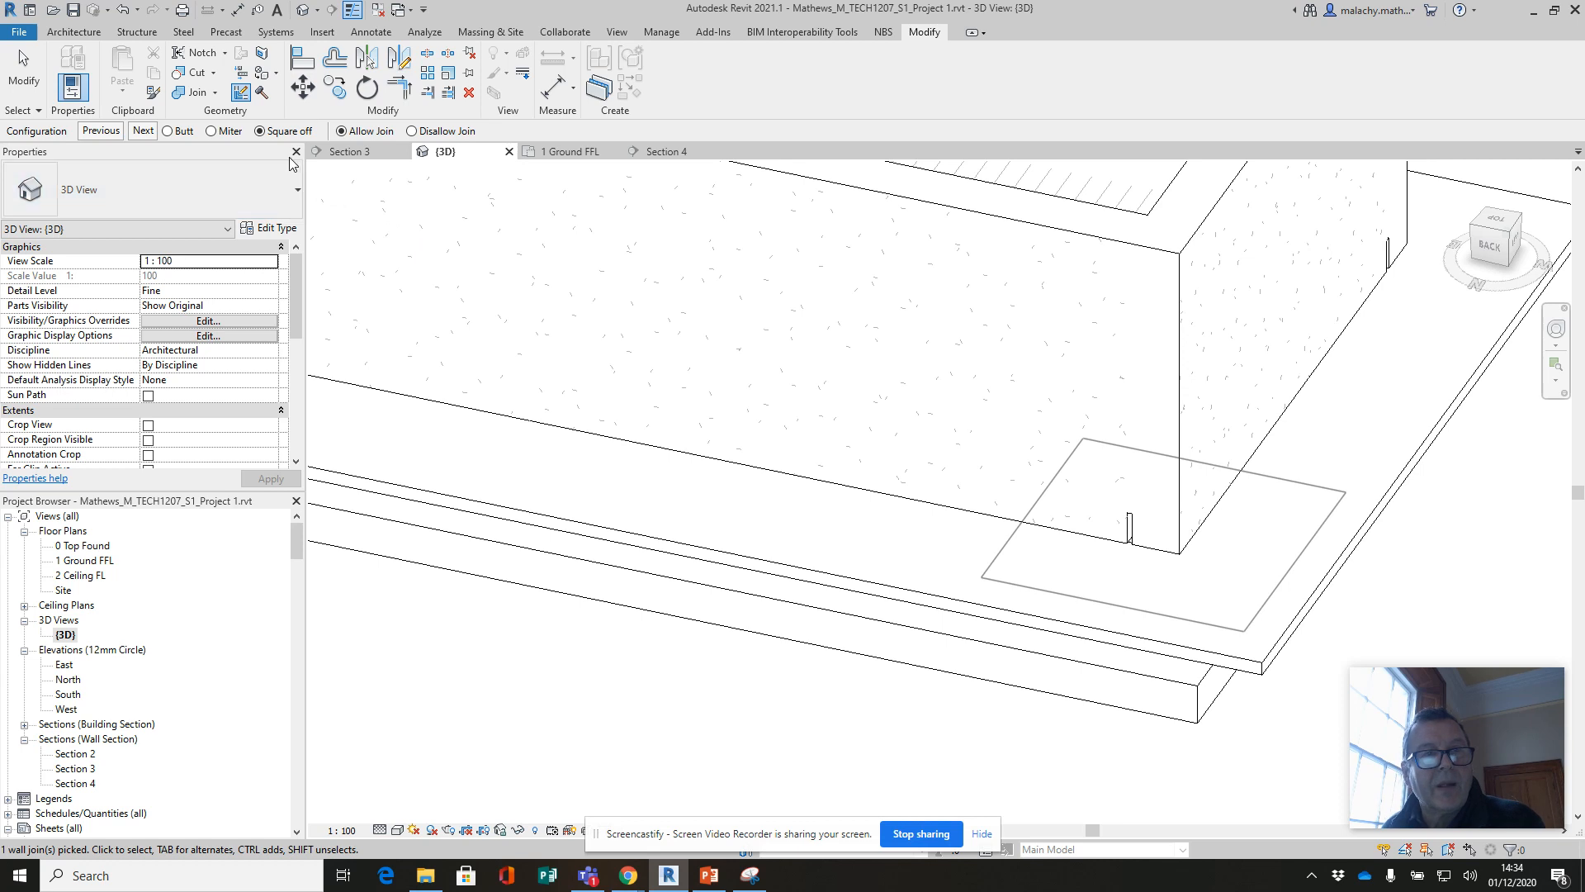
left_click(141, 131)
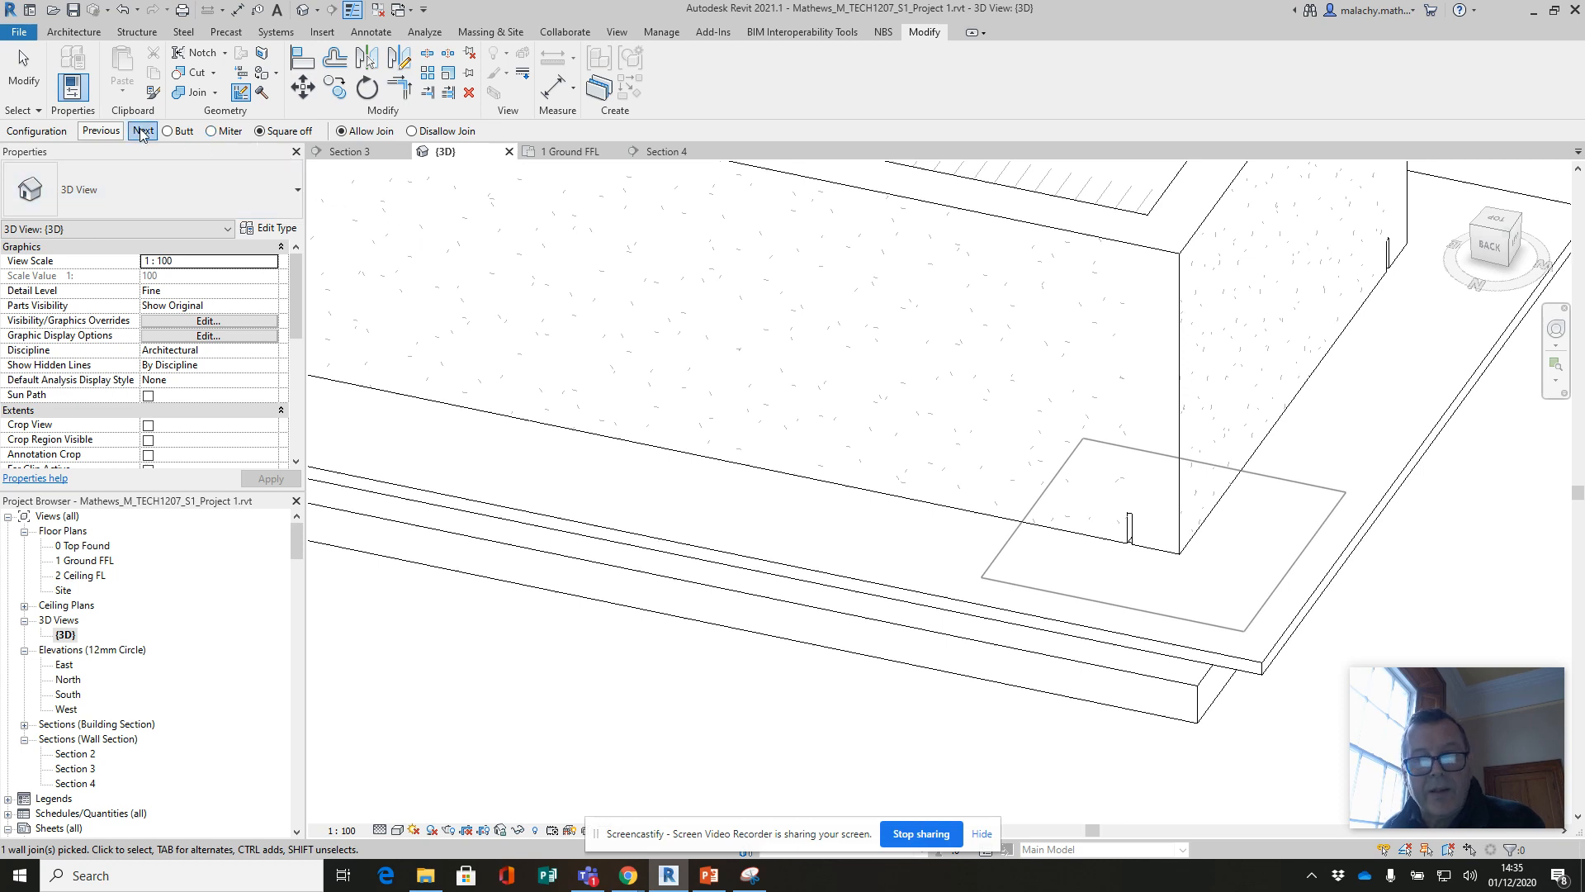
left_click(141, 132)
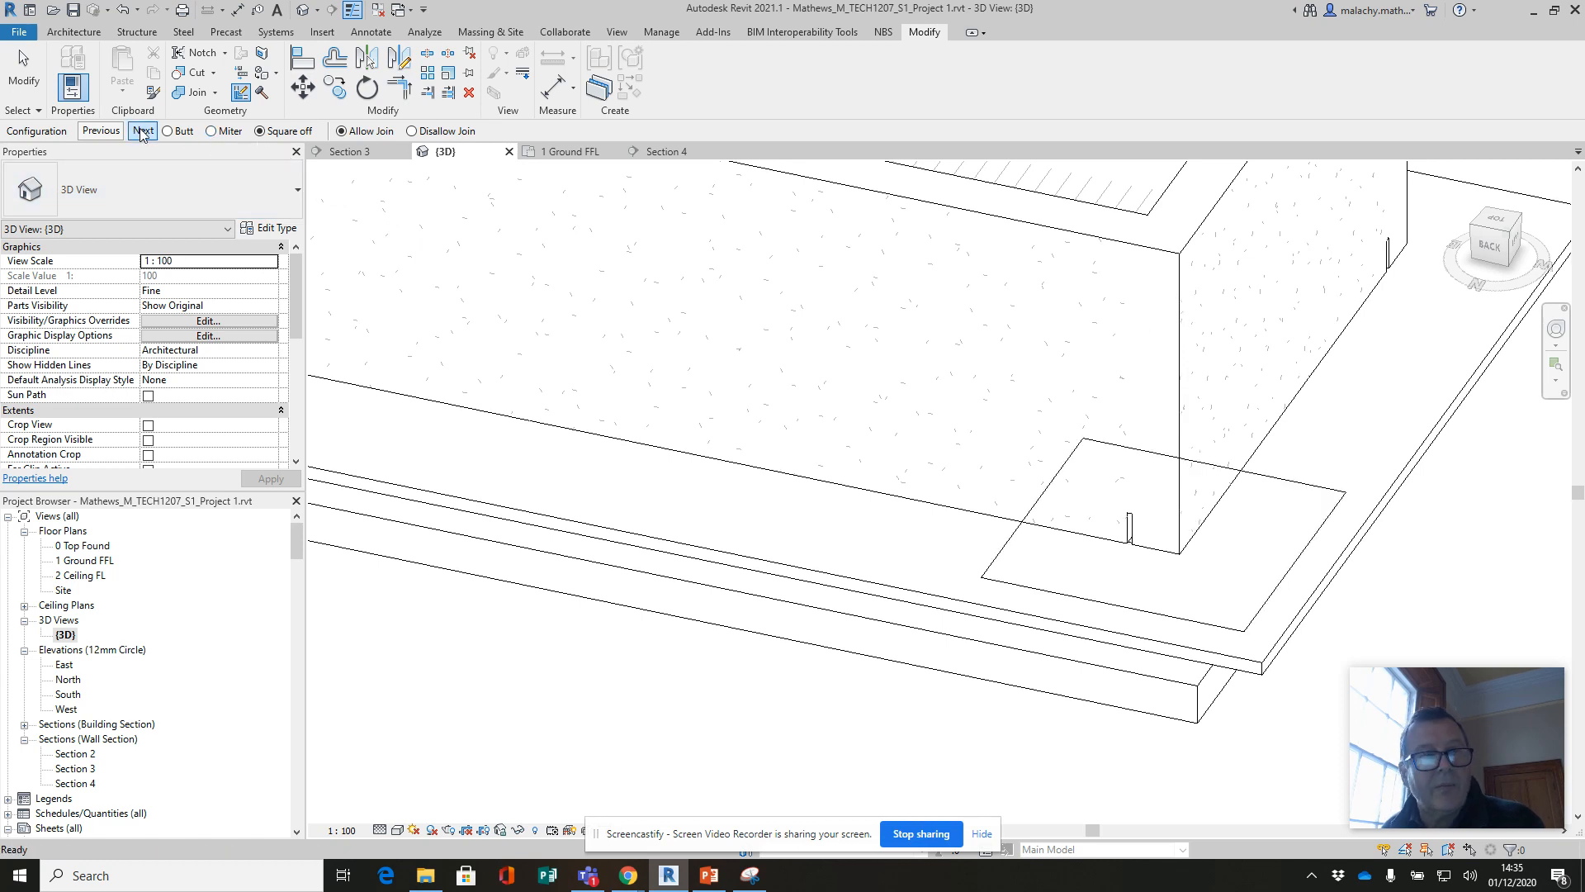
left_click(212, 131)
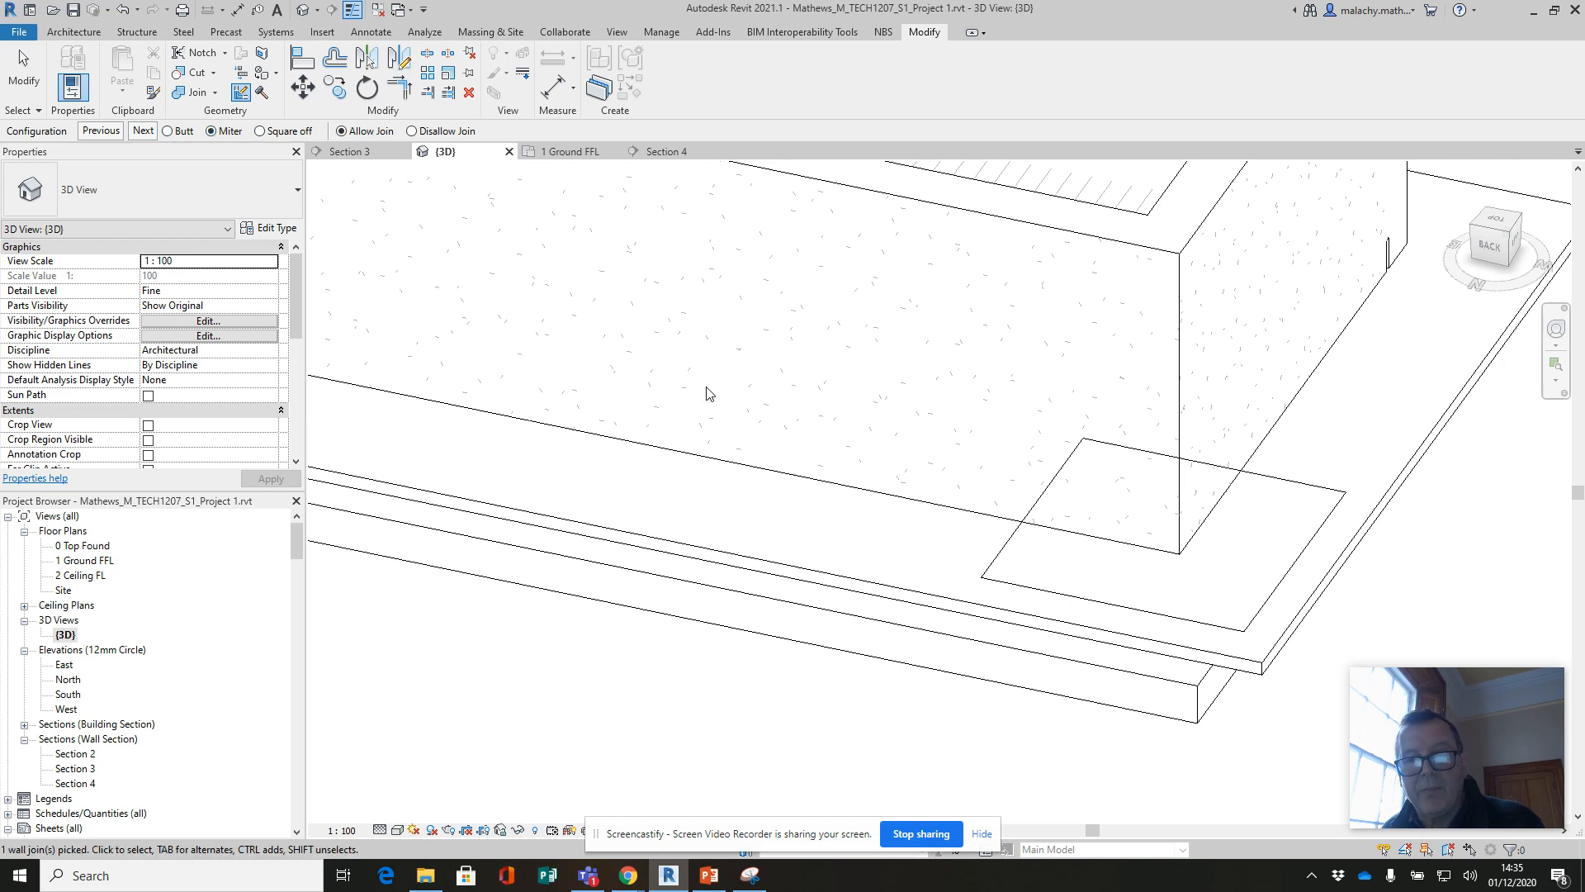
Change the wall join at the front-left corner of the building to Miter
scroll(1047, 571, "down", 1)
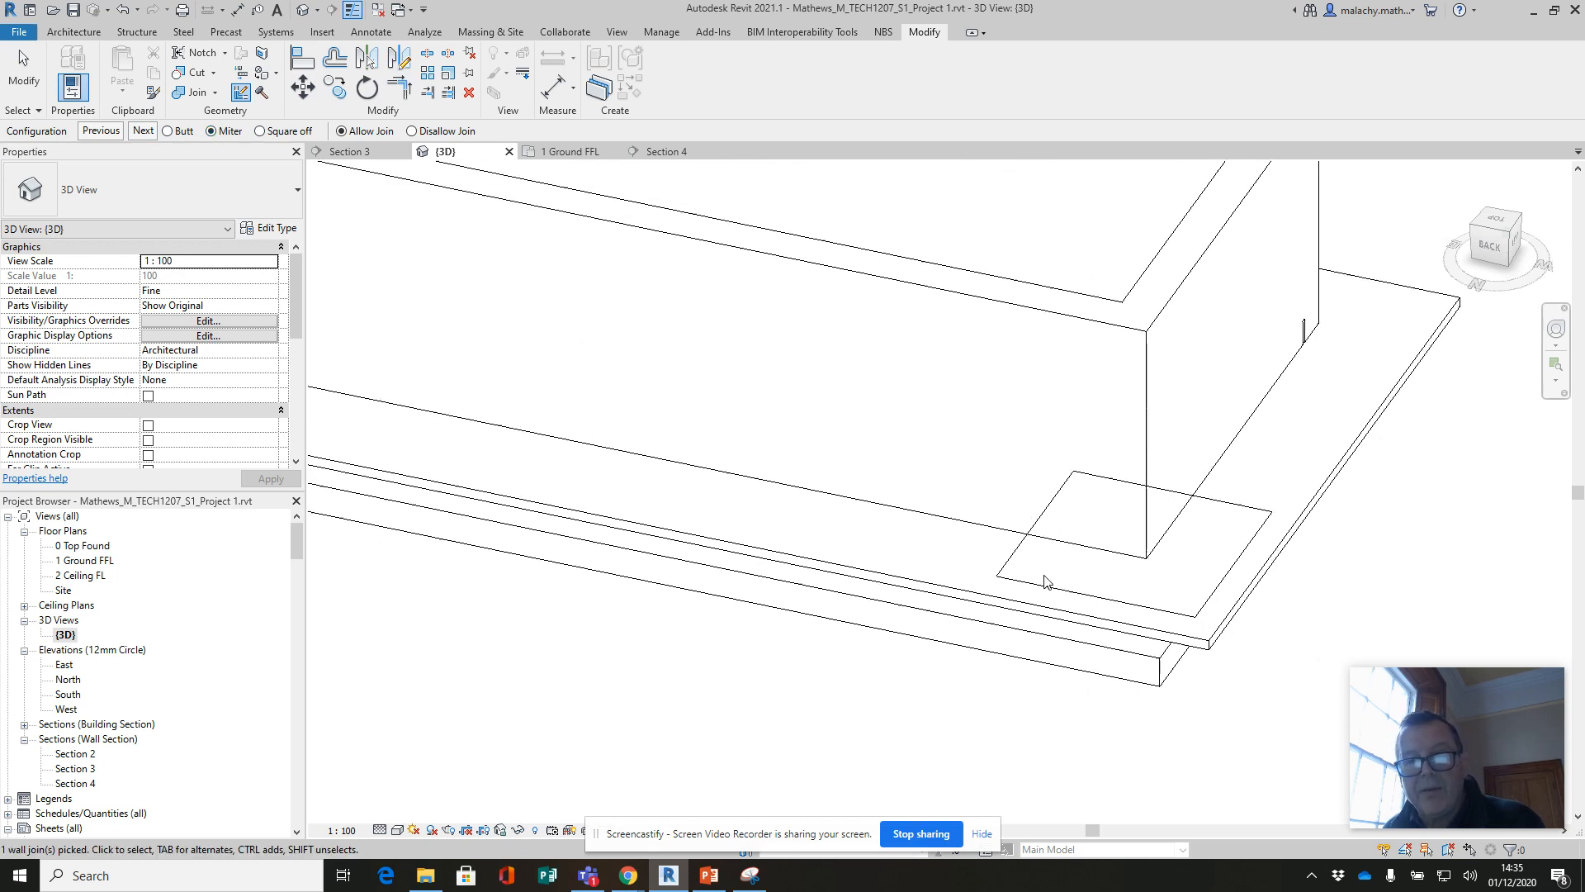
left_click(1291, 356)
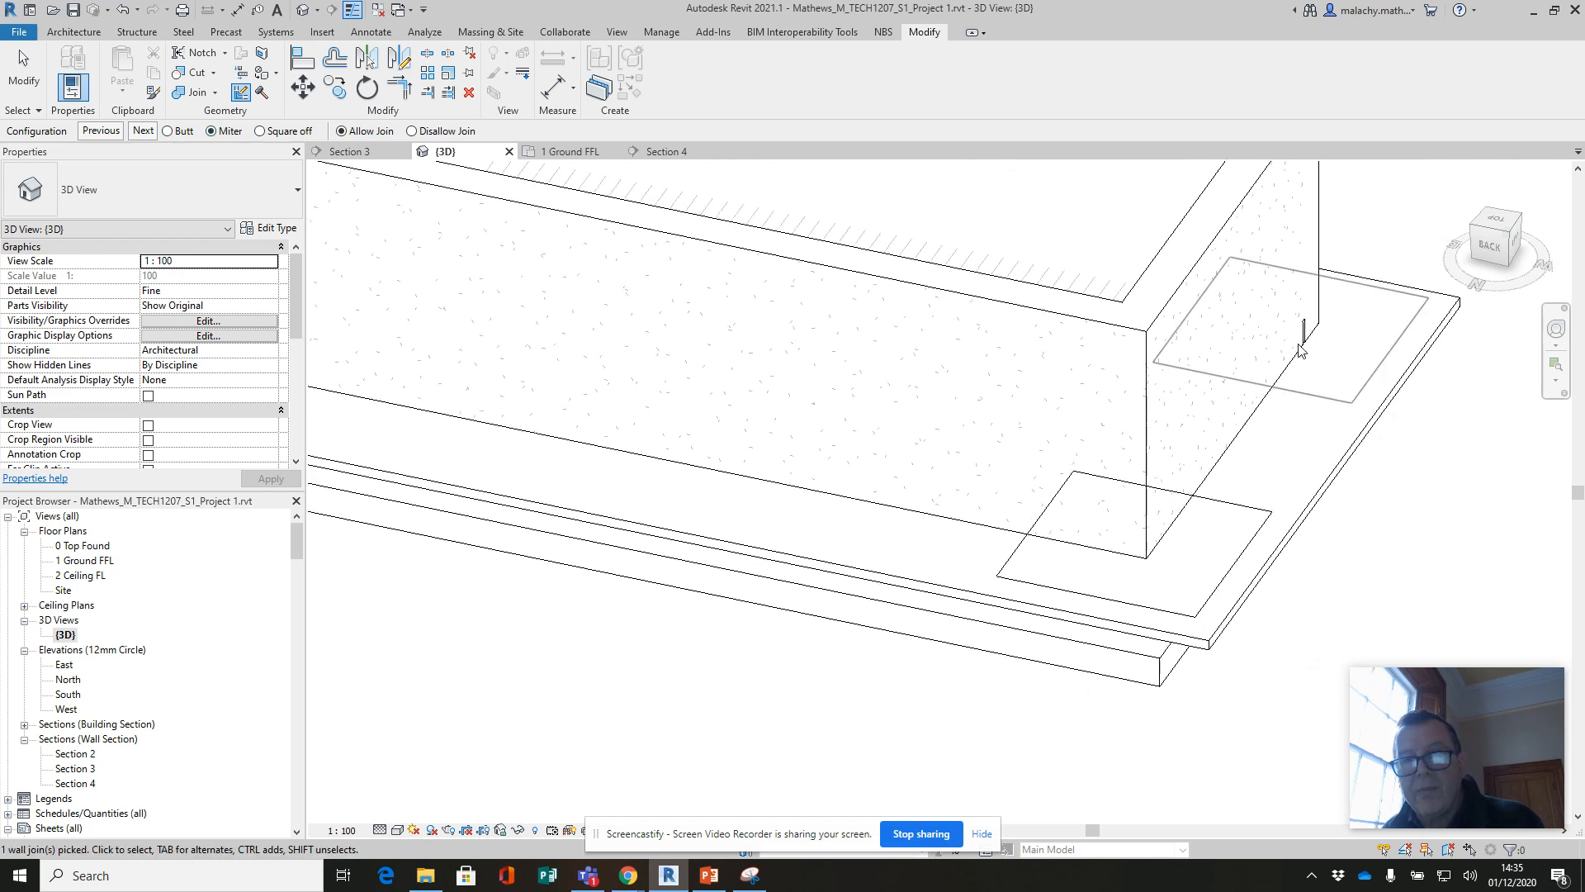
left_click(211, 131)
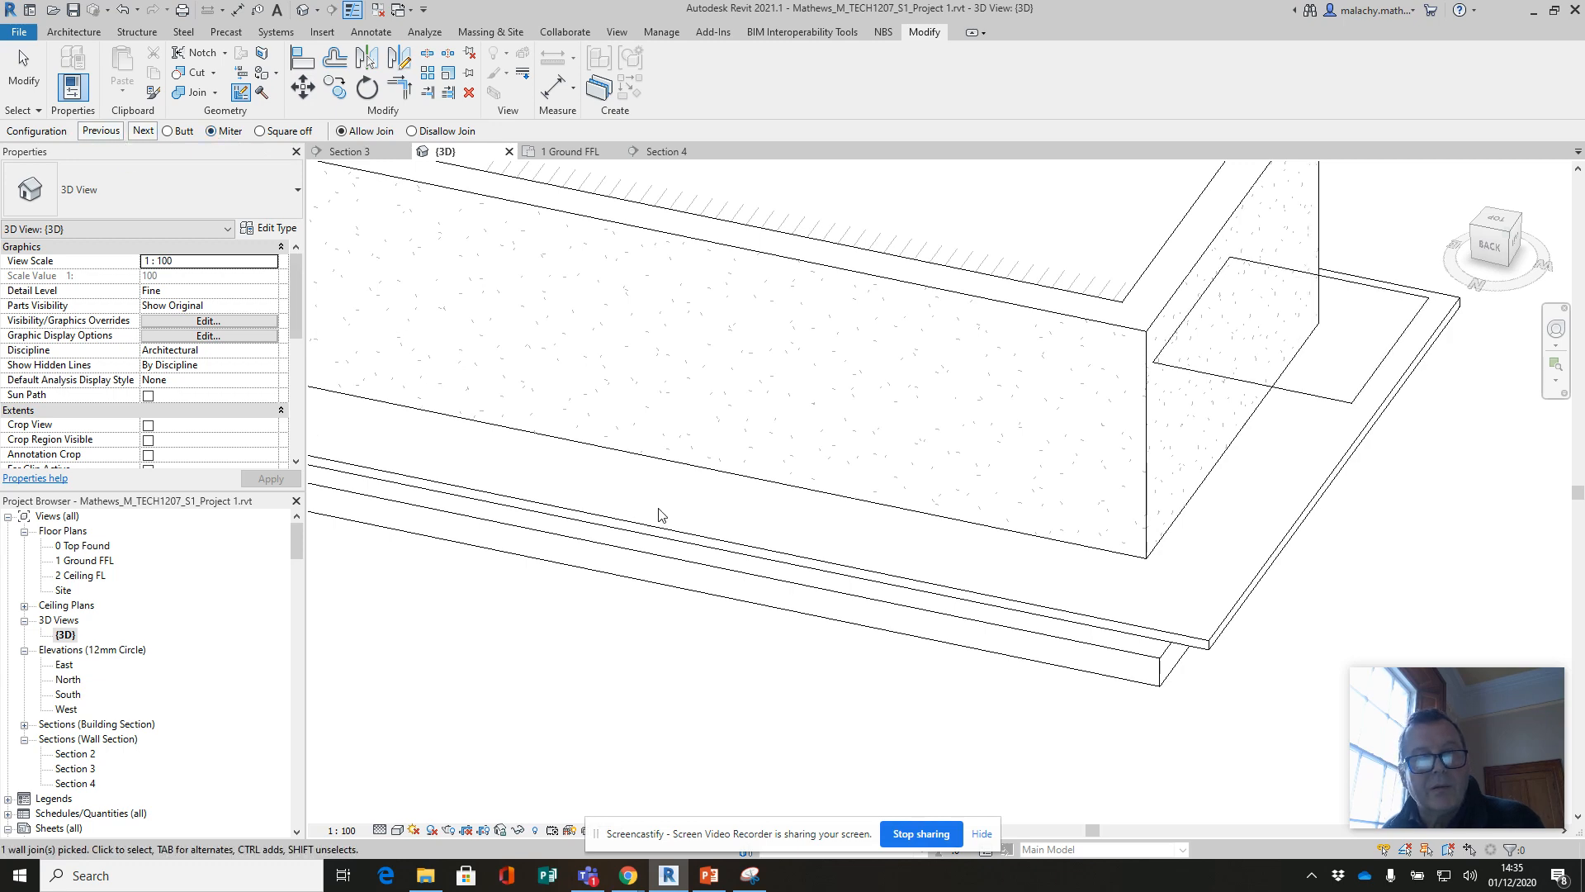
Change the wall join at the front-right corner of the building to Miter
middle_click_drag(660, 515, 927, 609)
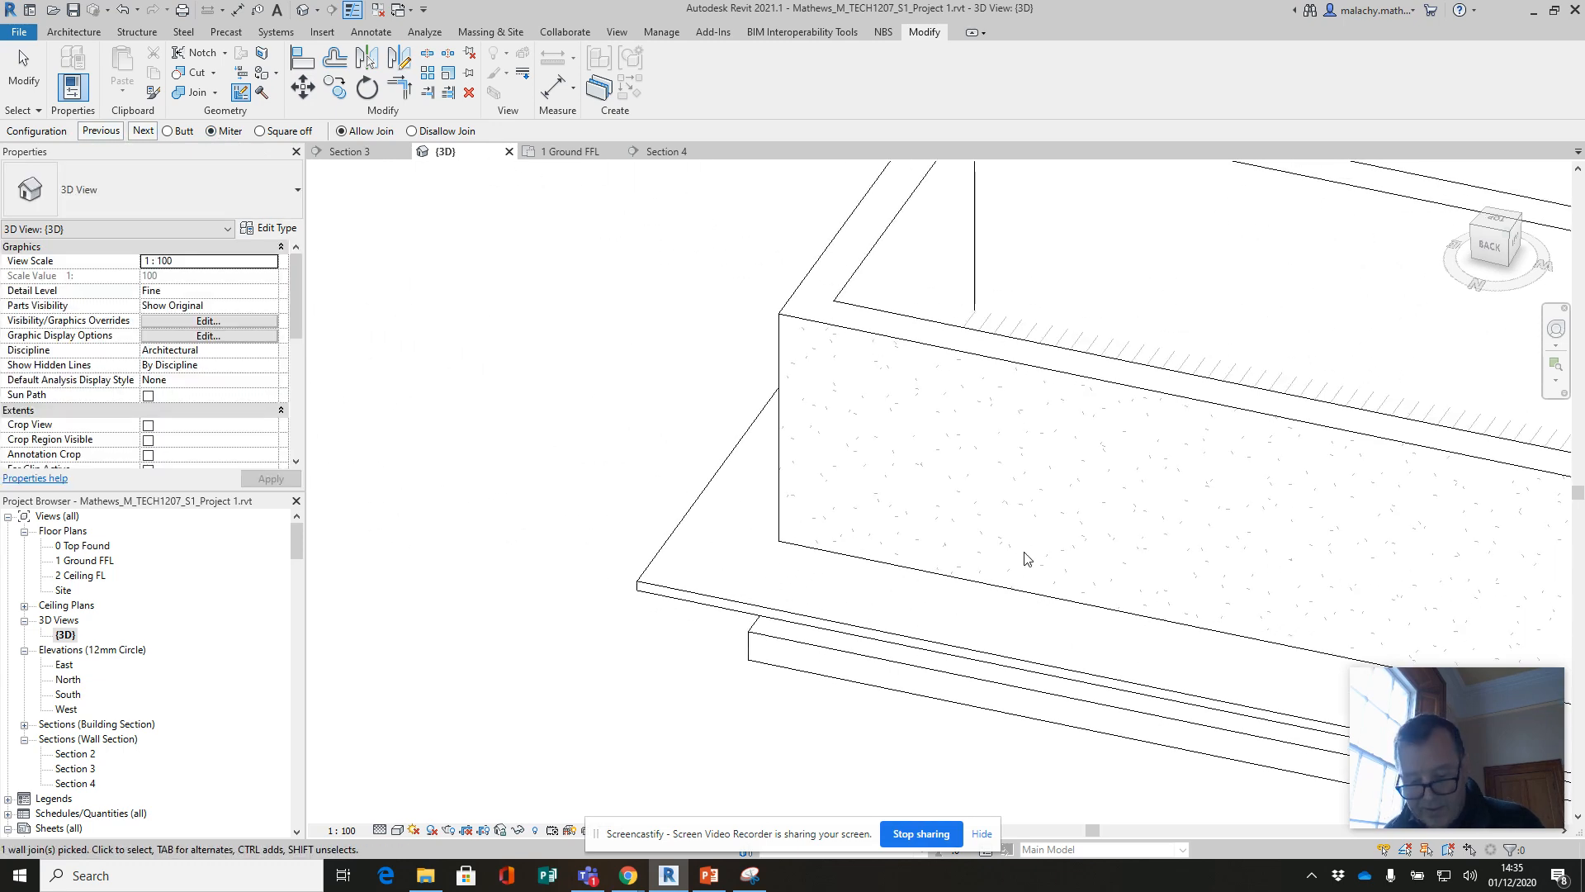
scroll(1024, 559, "down", 4)
mouse_move(1156, 582)
middle_mouse_down("shift")
mouse_move(961, 551)
mouse_move(1026, 573)
mouse_move(1037, 594)
mouse_move(1001, 594)
mouse_move(1017, 598)
middle_mouse_up("shift")
left_click(1195, 640)
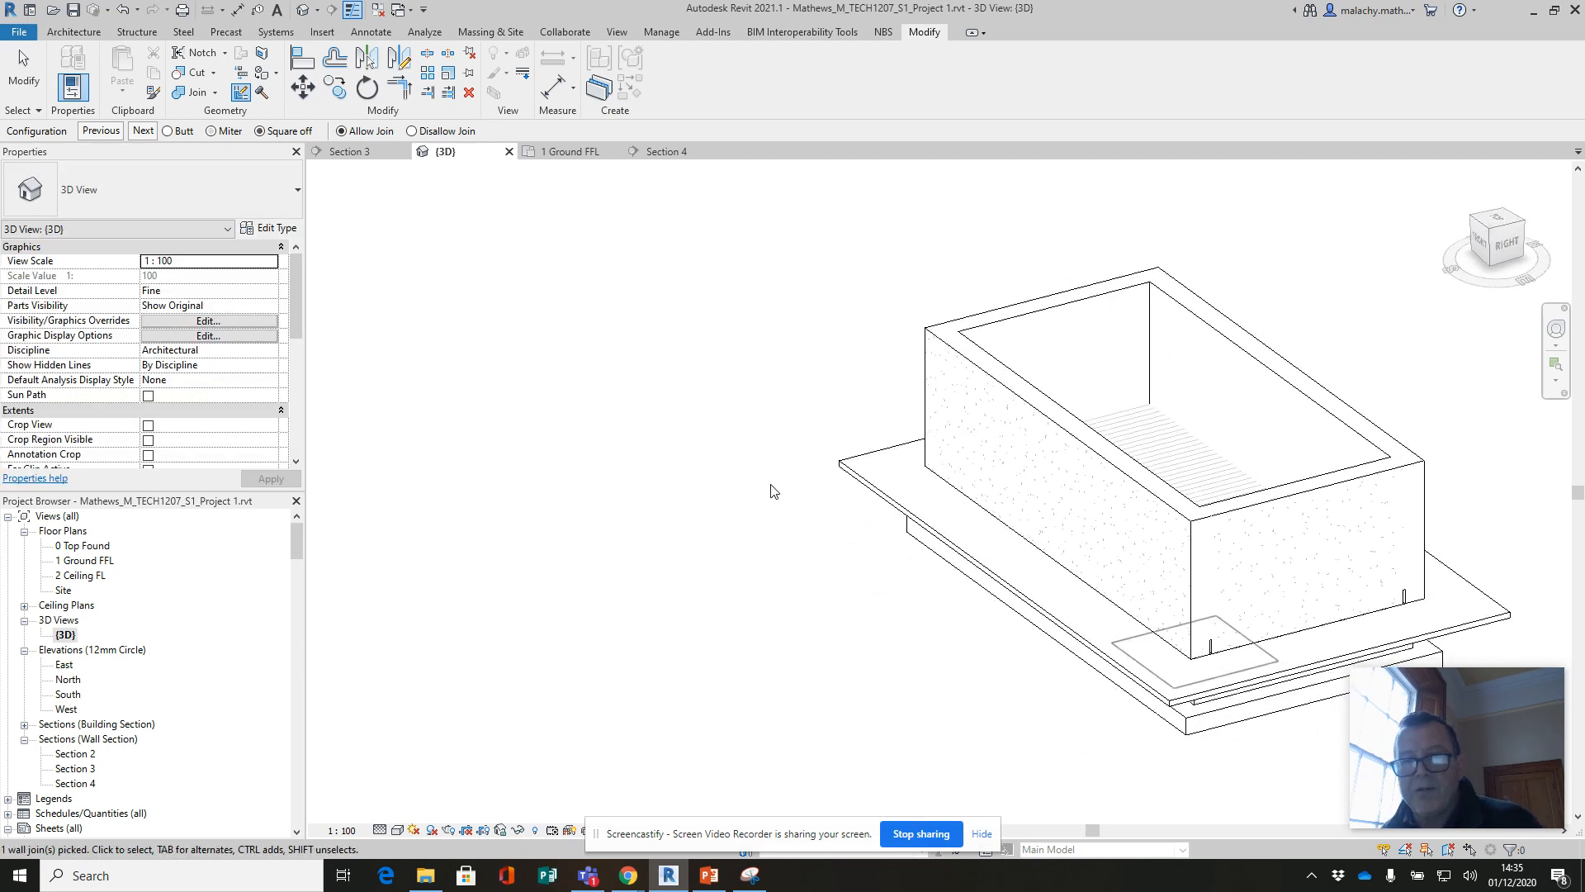
left_click(212, 131)
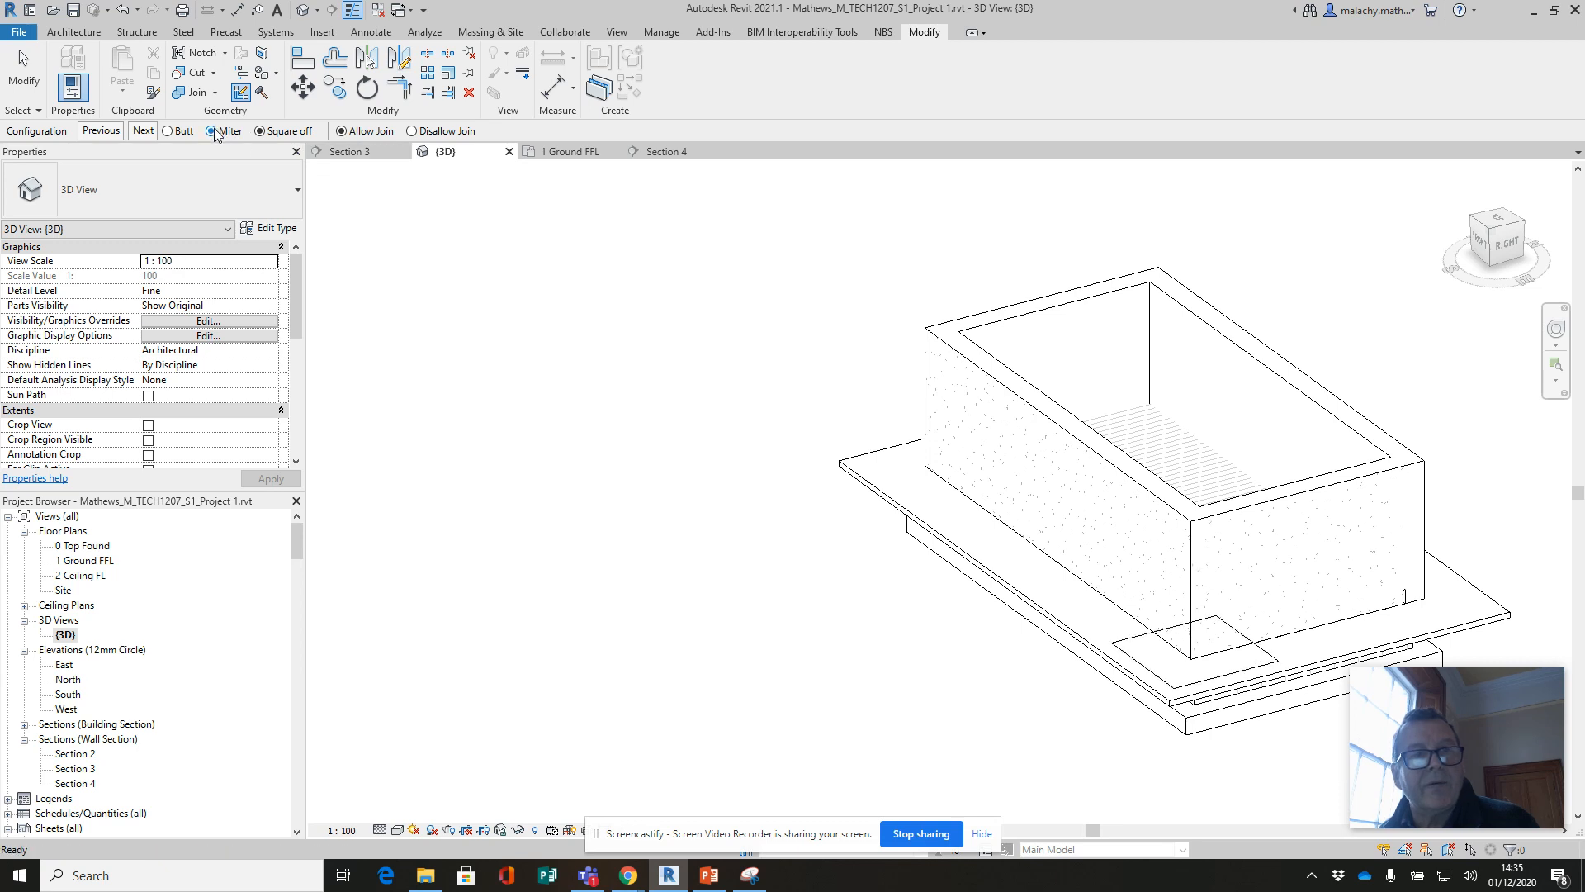
Change the wall join at the back-right corner of the building to Miter and leave the Wall Joins command
left_click(1419, 598)
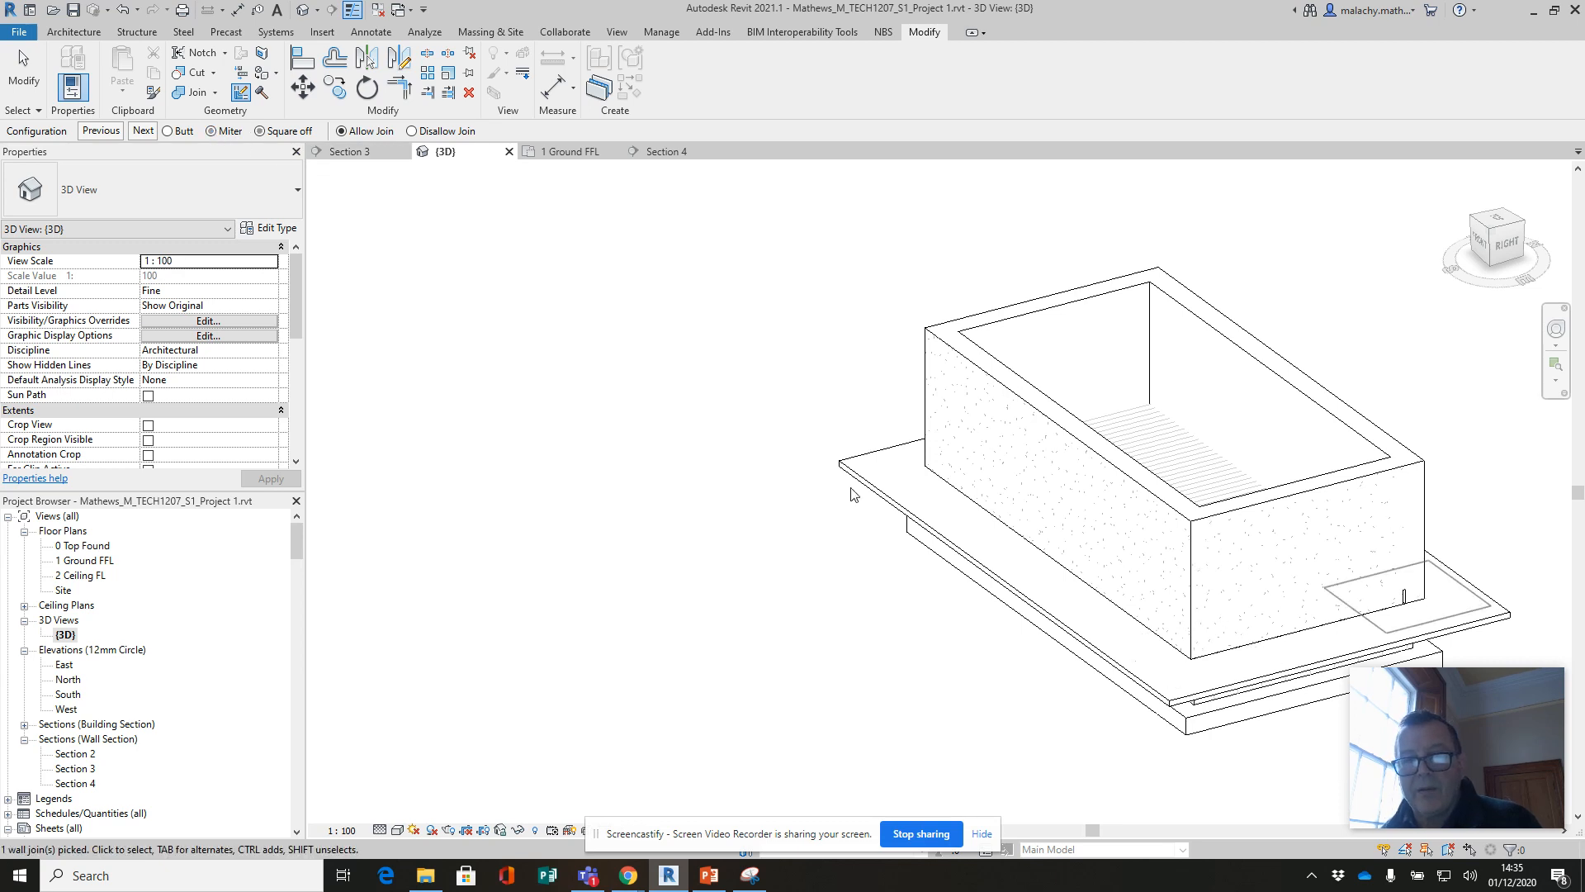
left_click(211, 130)
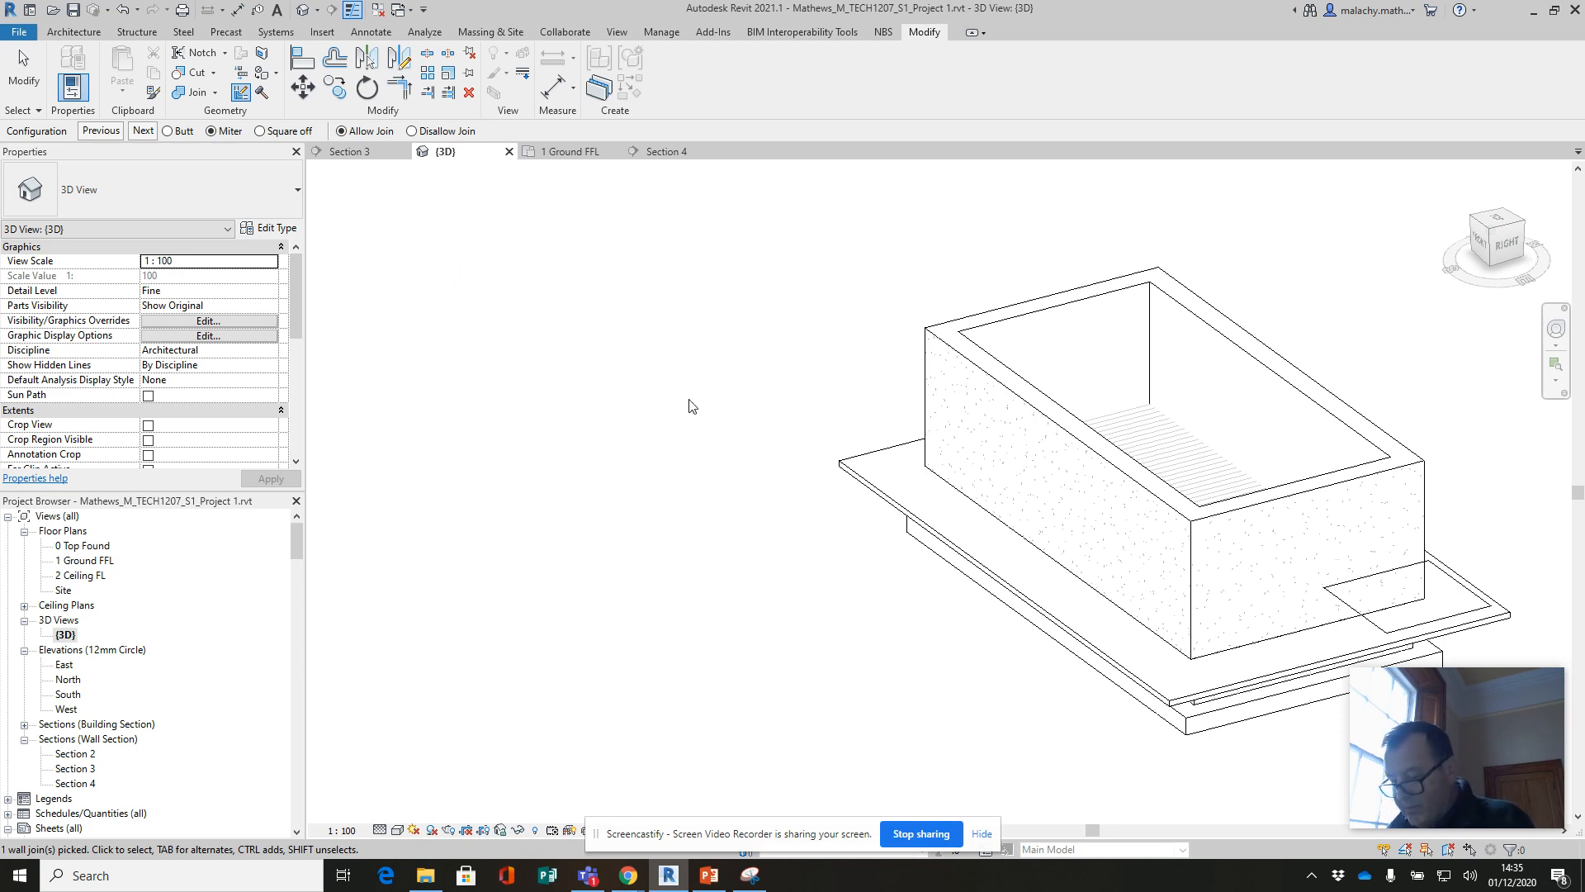
key("w")
key("a")
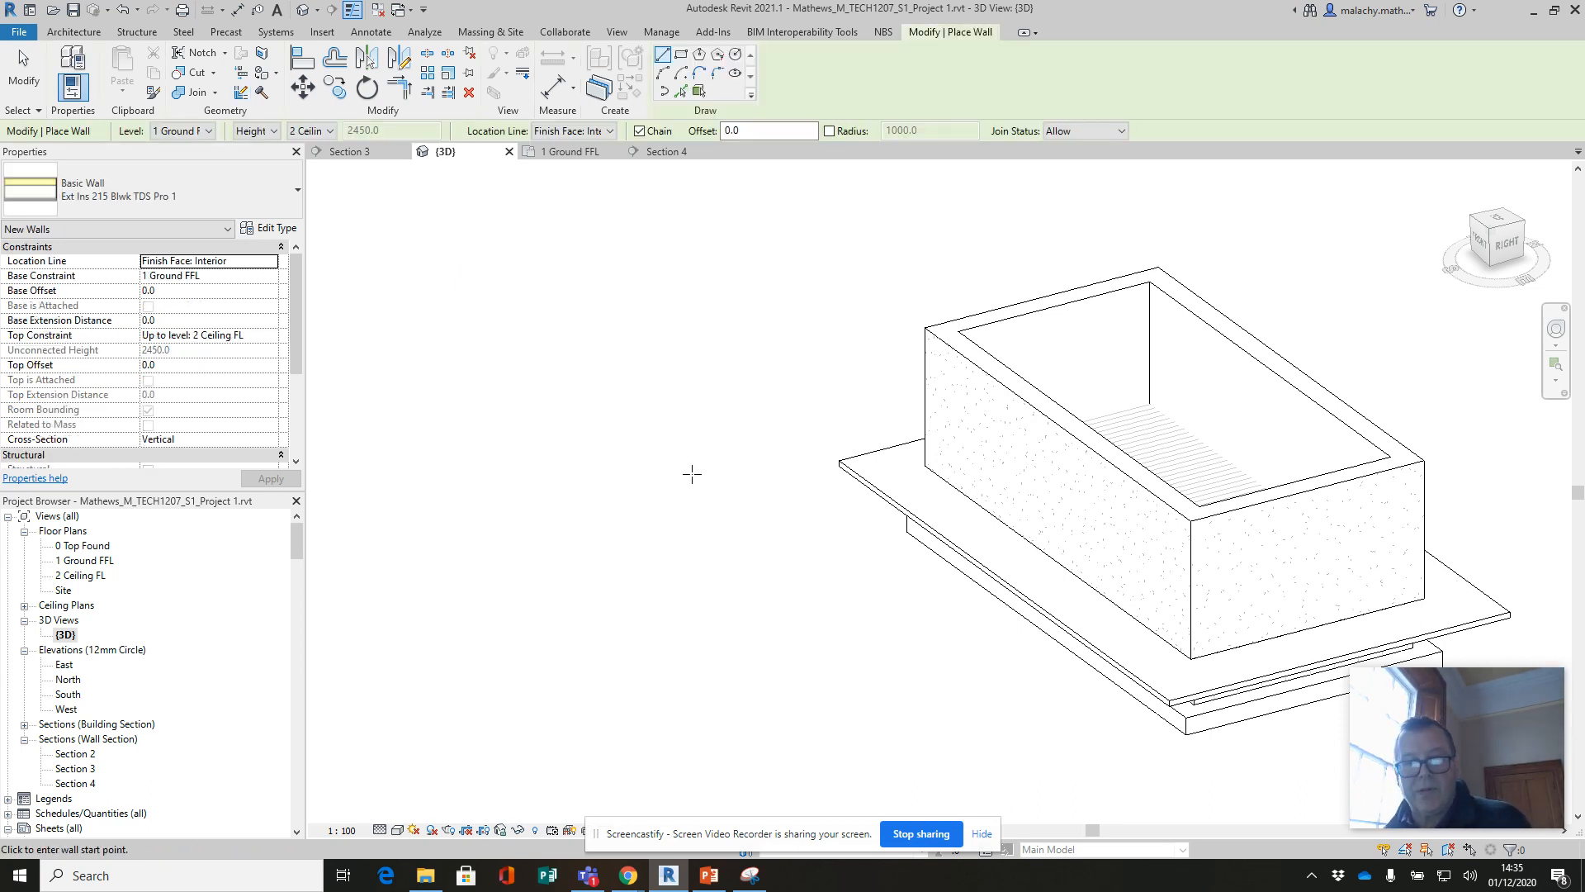
key("Escape")
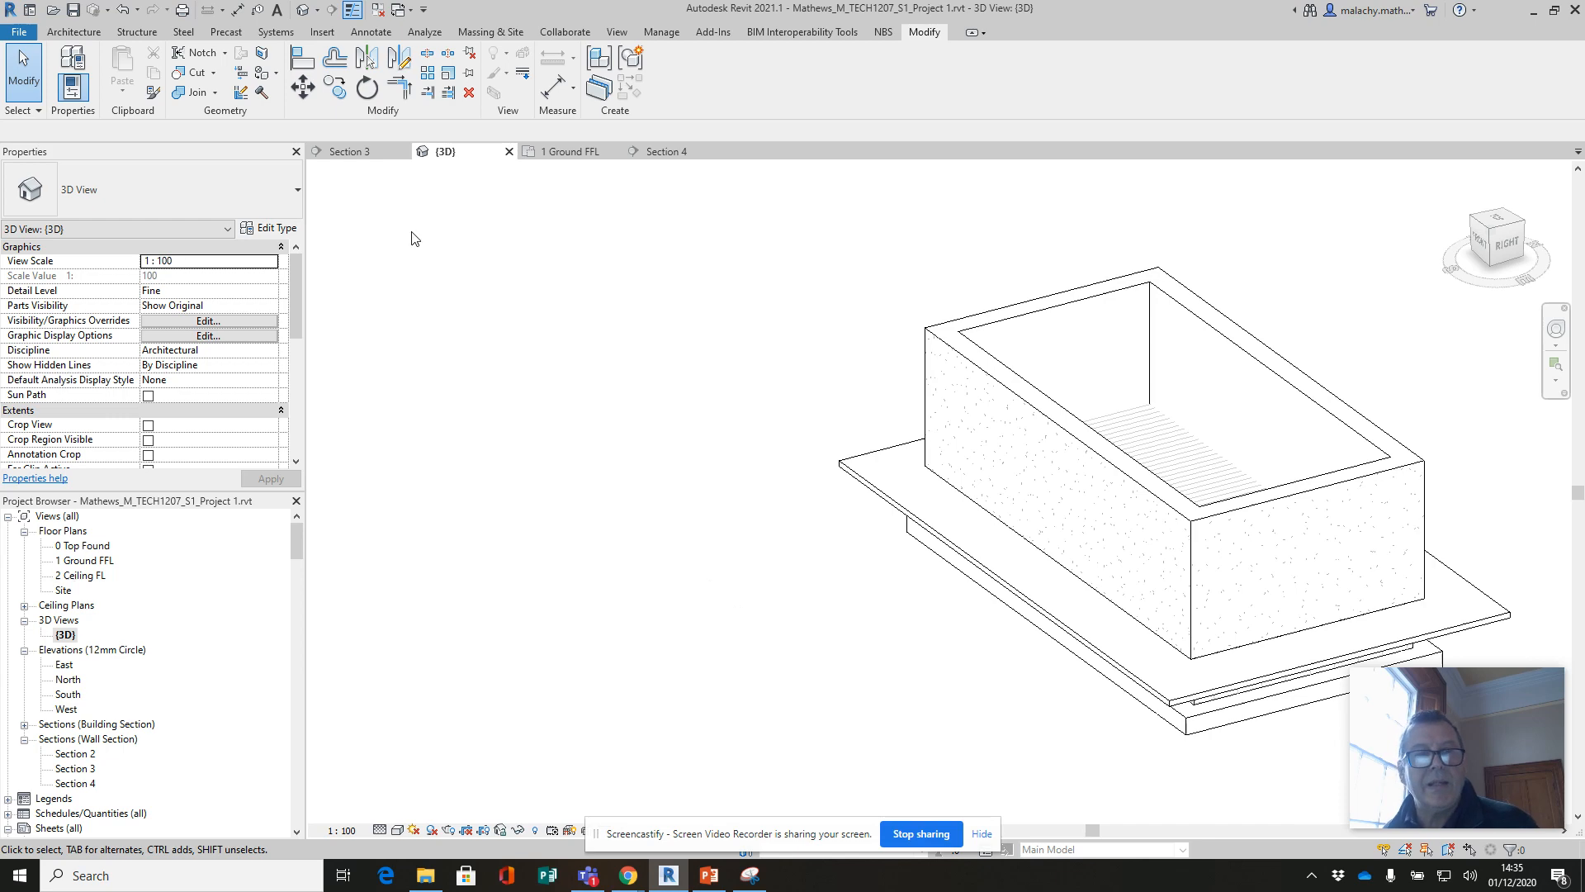
Review the edited walls in the 1 Ground FFL plan, Section 4 and the 3D view, checking the remaining corners
left_click(563, 151)
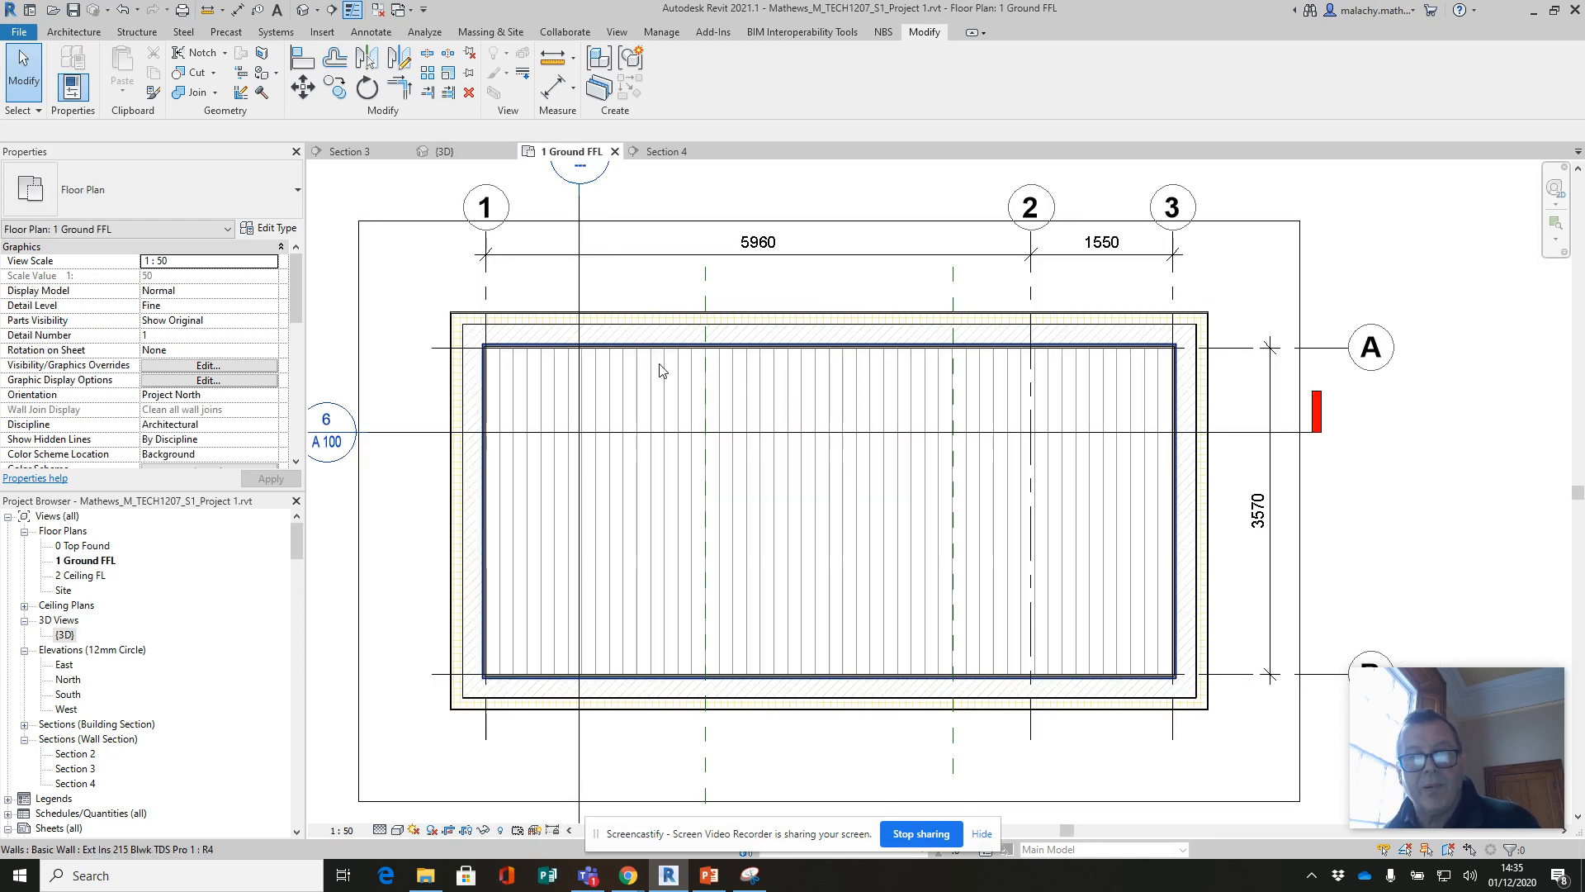
left_click(665, 151)
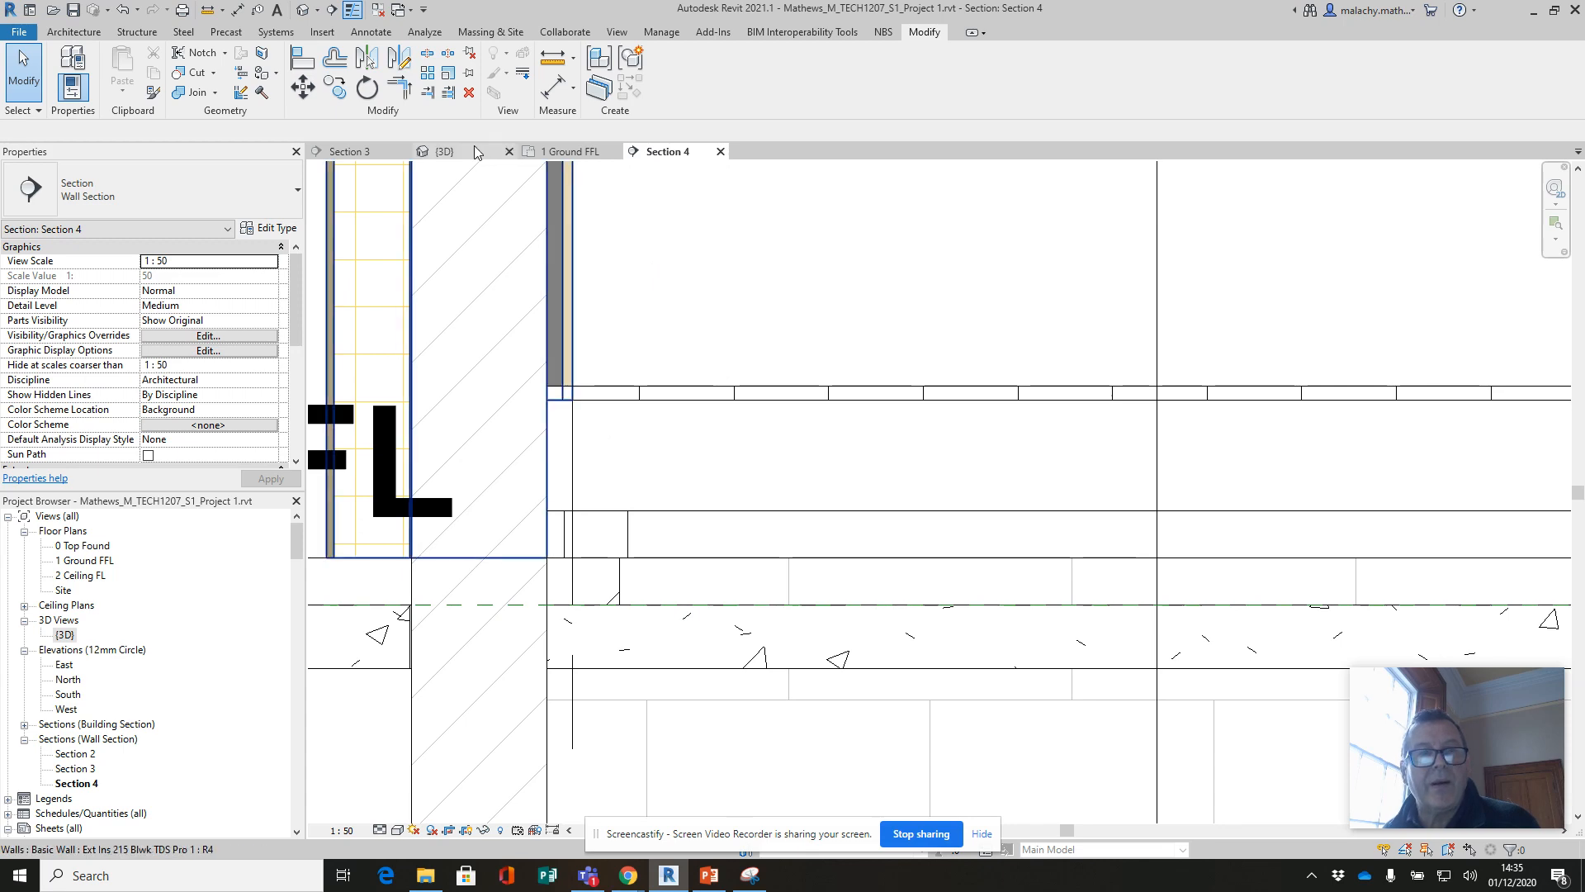
left_click(446, 151)
middle_click_drag(1133, 604, 720, 629, "shift")
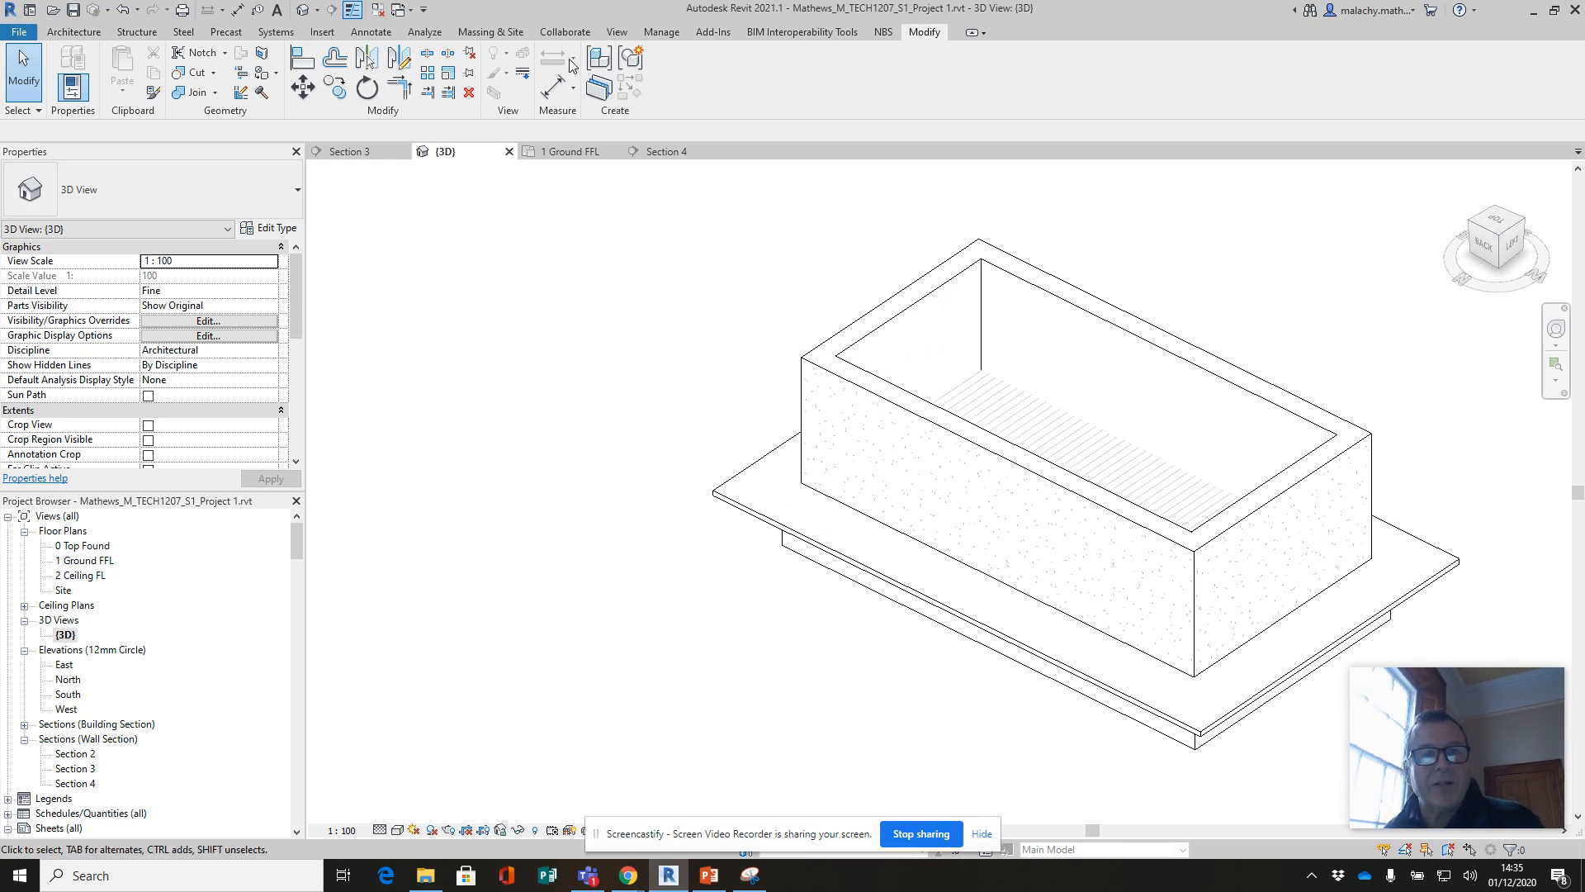
Start the Wall Joins command in the 3D view
left_click(241, 92)
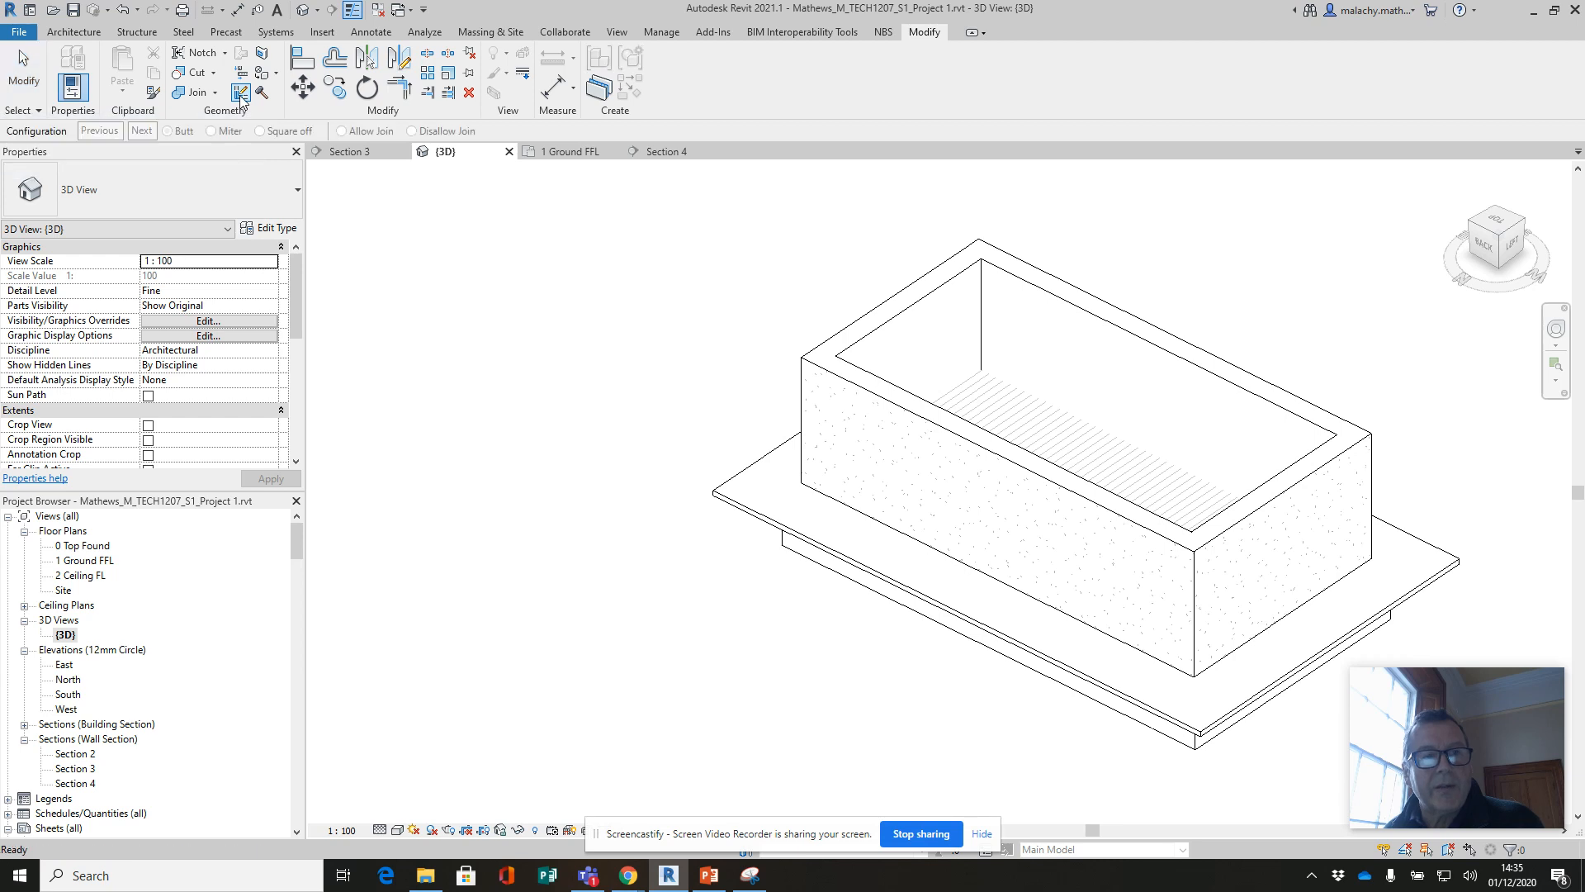